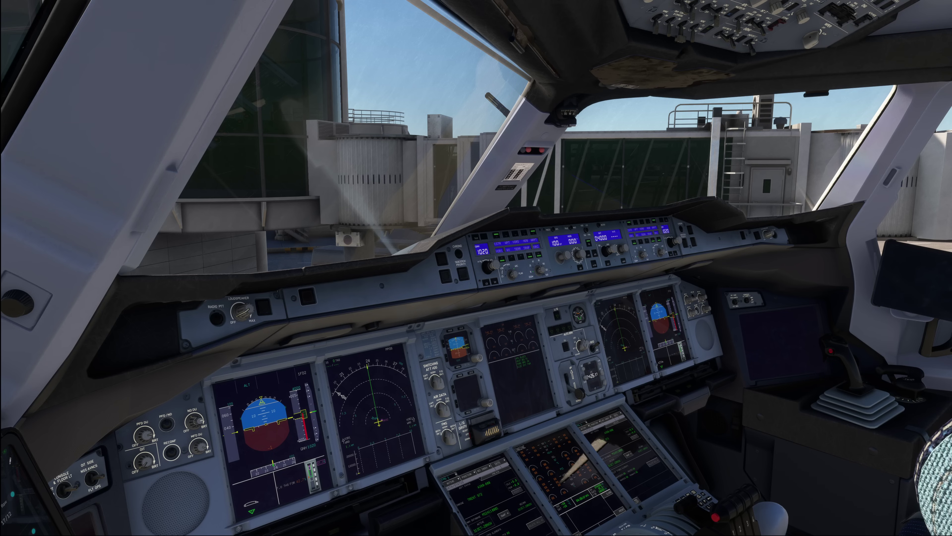
Step: Unfold the captain's pull-out tray table beneath the displays, then return to the pilot view
key("alt+1")
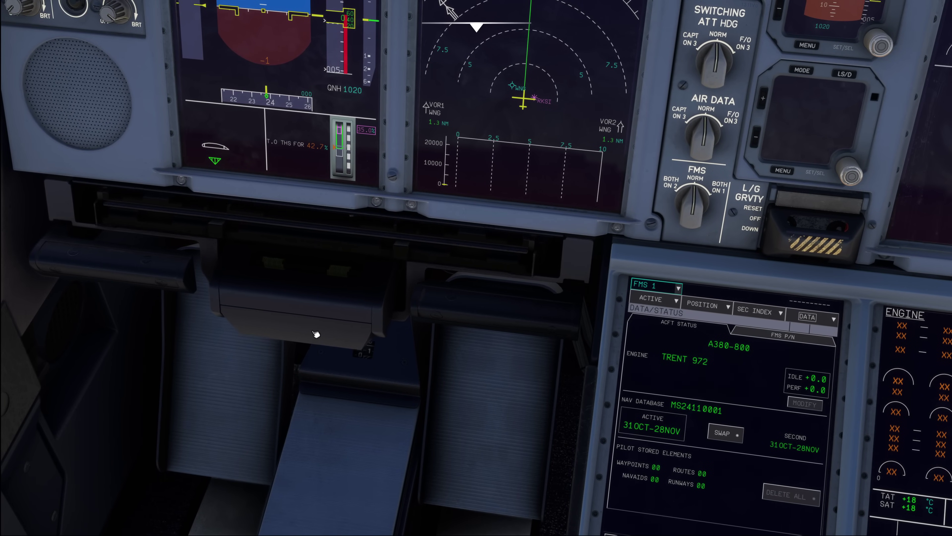
left_click(316, 334)
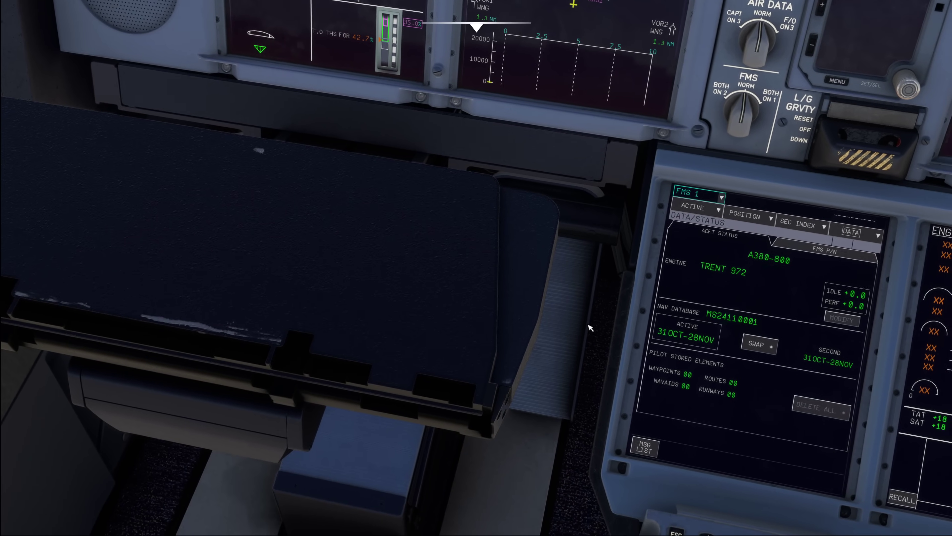
key("ctrl+space")
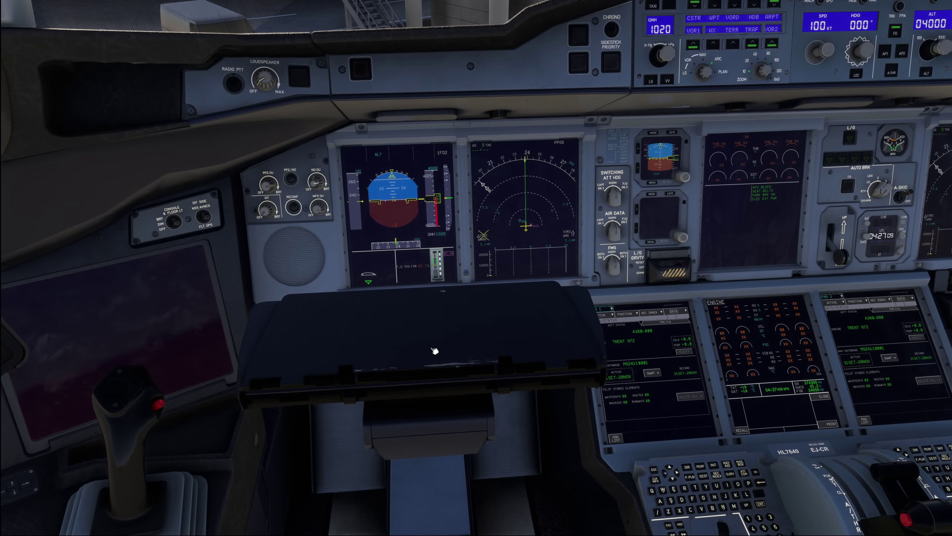
Step: Lay the captain's tray table flat and open its keyboard cover
left_click(422, 294)
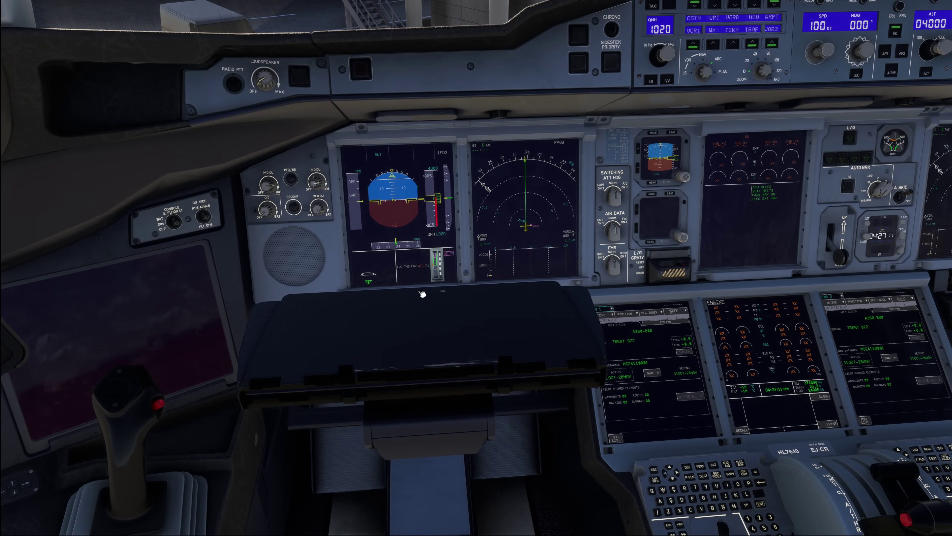
left_click_drag(425, 291, 419, 453)
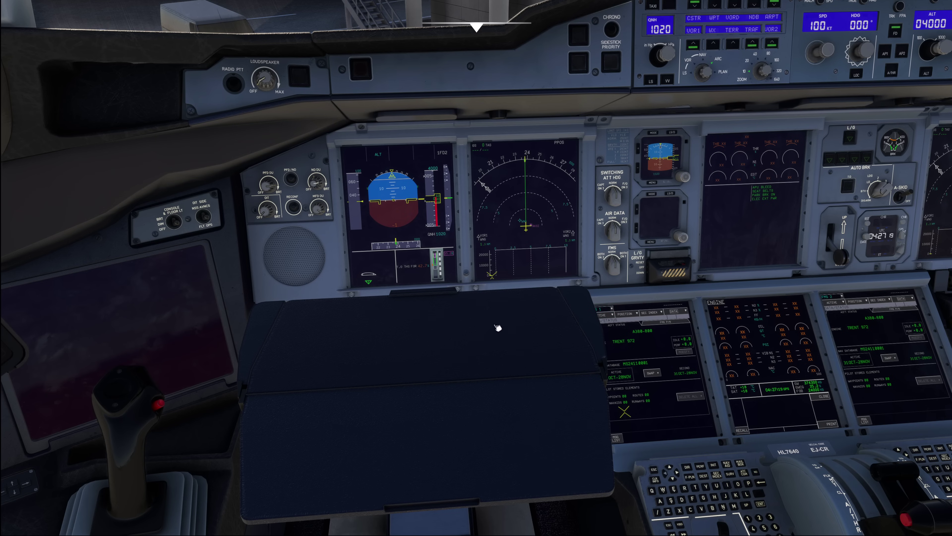
left_click(419, 295)
left_click(403, 293)
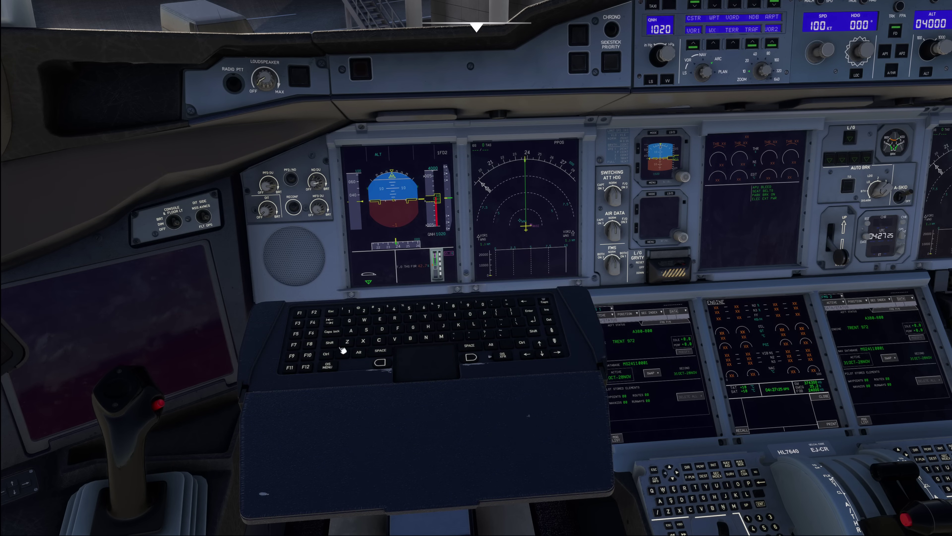
Step: Glance at the pedestal, then close the keyboard lid and stow the tray
key("alt+2")
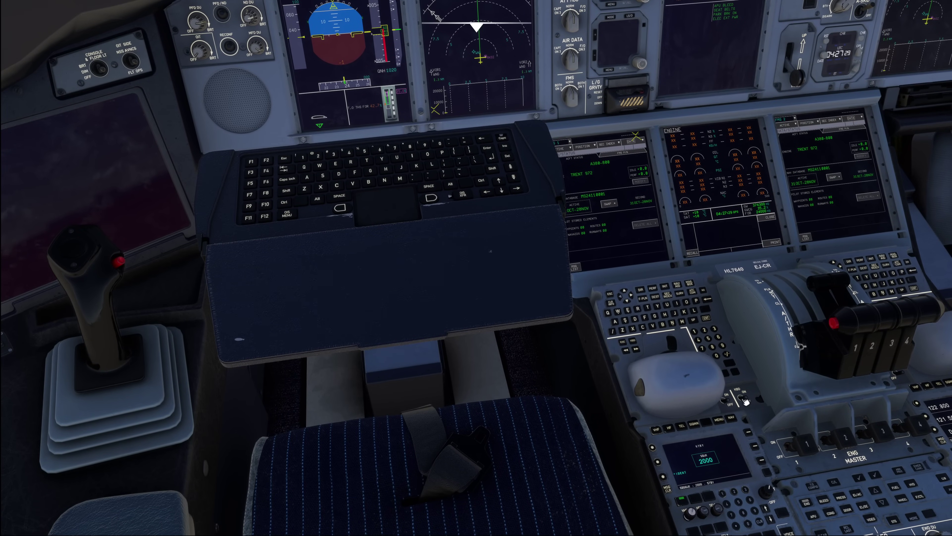
key("alt+1")
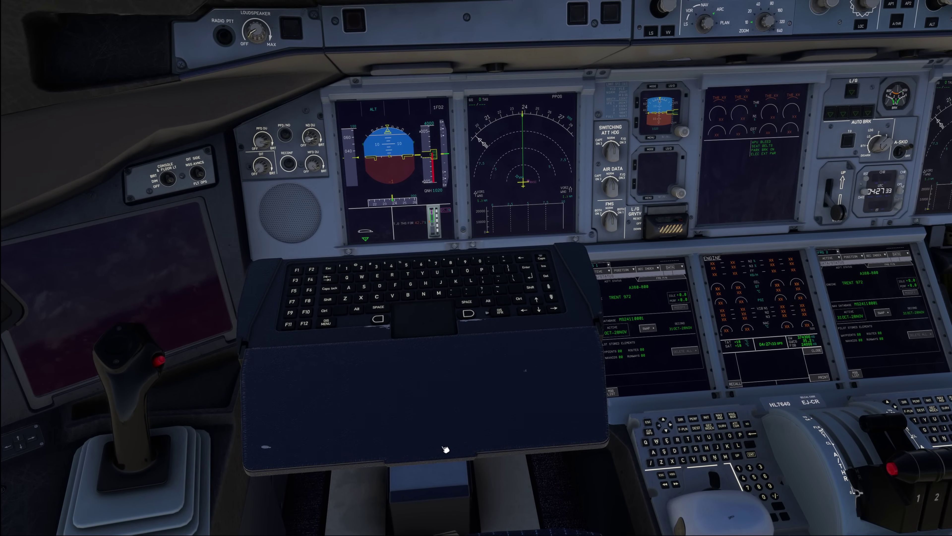
left_click(451, 469)
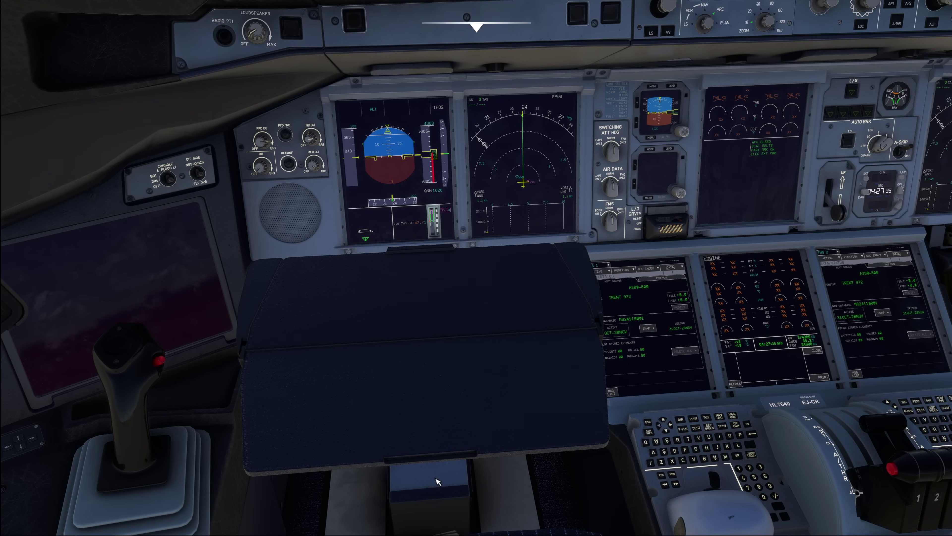
left_click(435, 459)
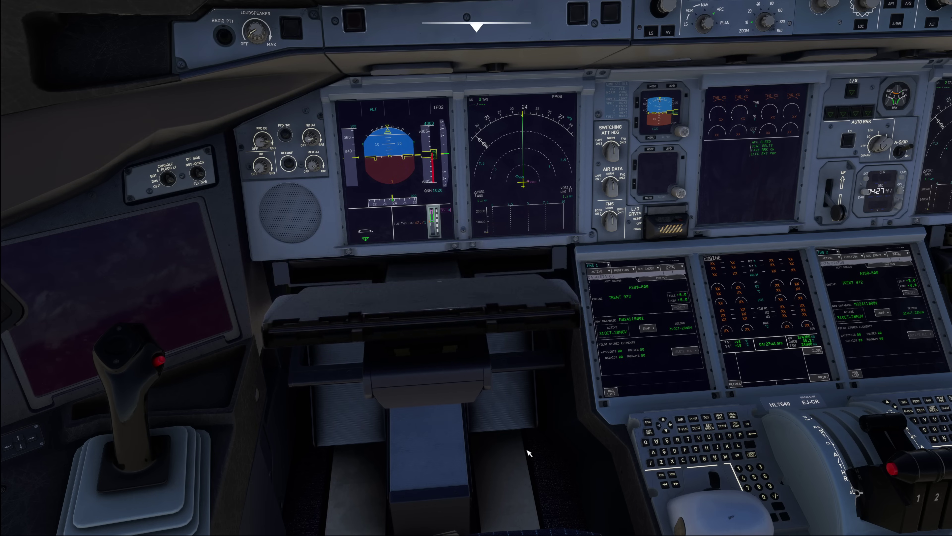
Step: Zoom onto the FMS status page and bring up the Navigraph OFP for AAR114 RKSI–RJBB
key("alt+2")
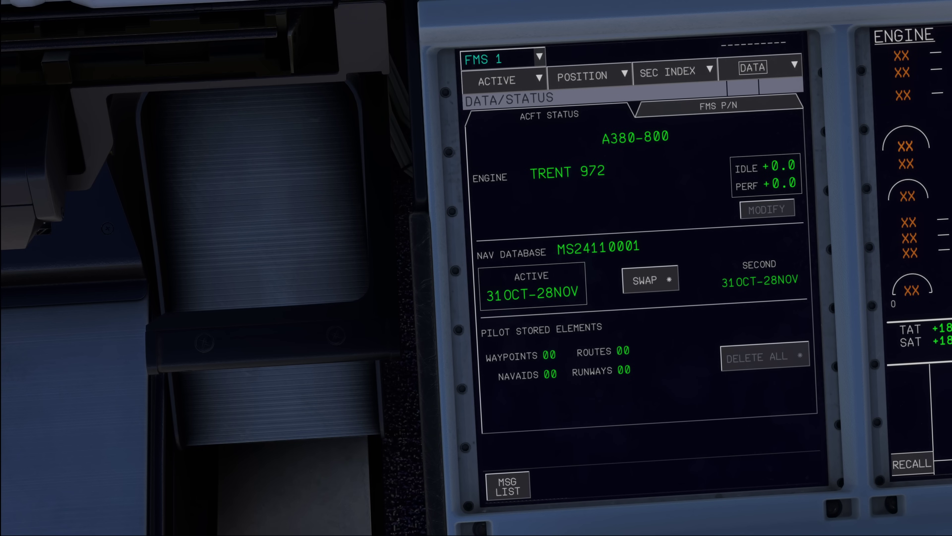
key("alt+Tab")
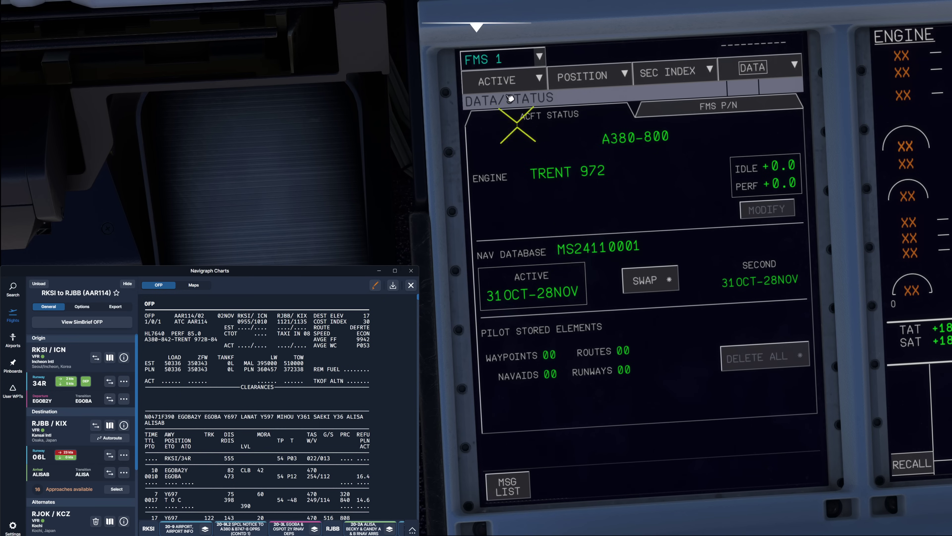
Step: Request and insert company flight plan AAR114 (RKSI–RJBB, alternate RJOK, FL390, CI 30) on the INIT page
left_click(521, 87)
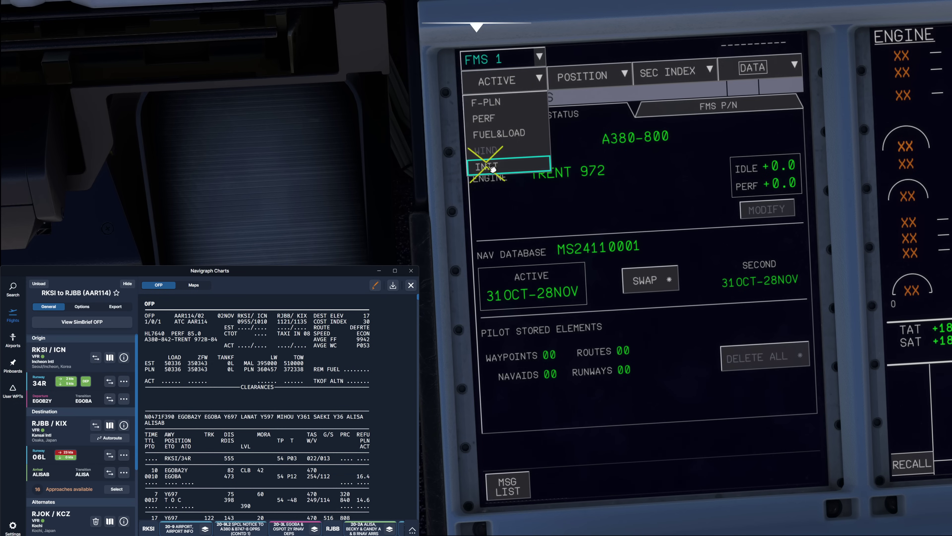
left_click(509, 169)
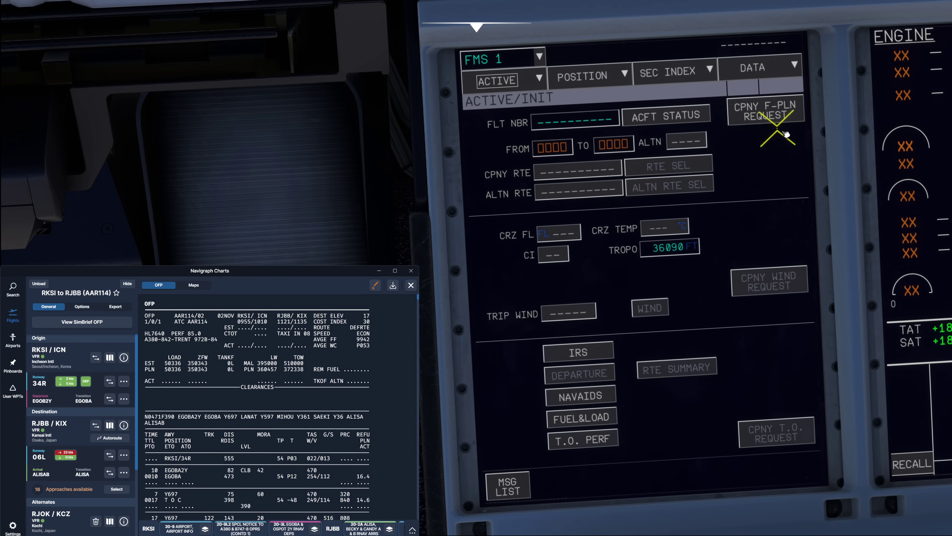
left_click(764, 111)
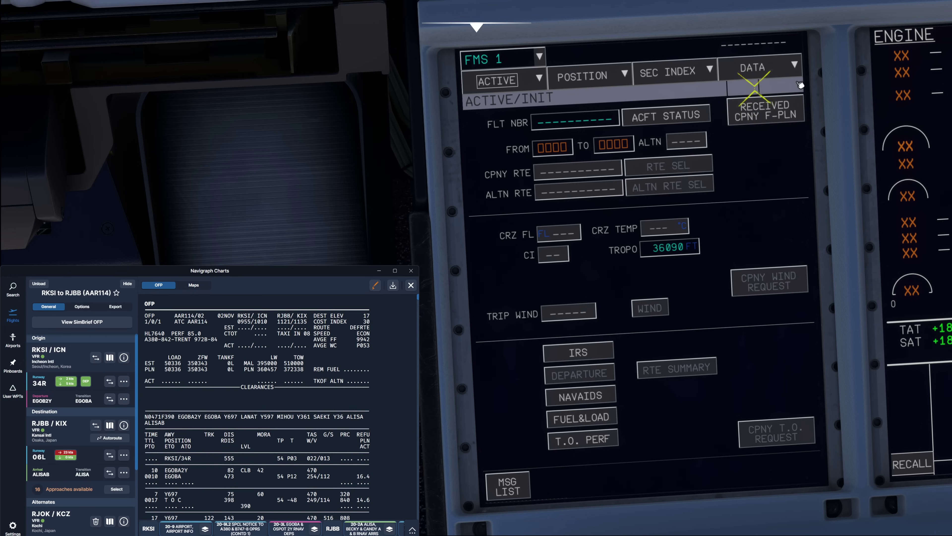
left_click(769, 109)
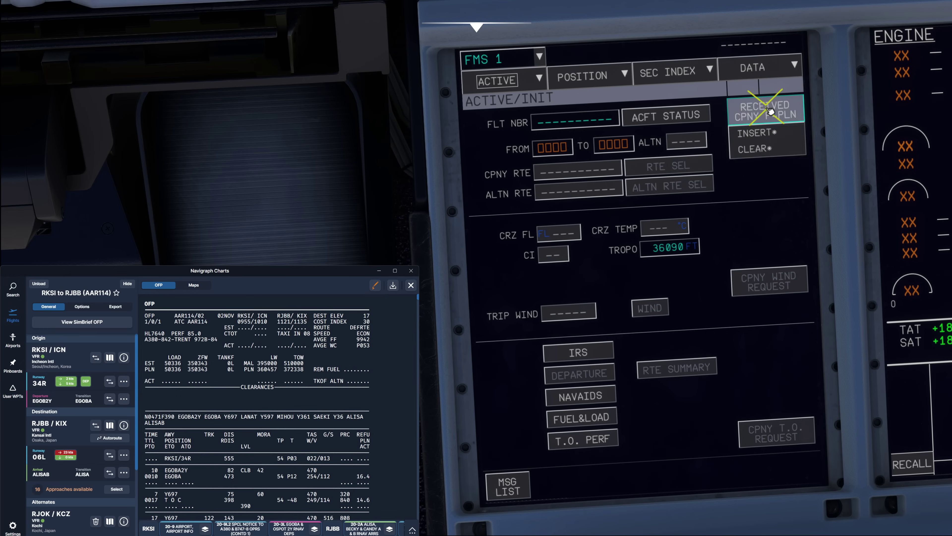
left_click(767, 136)
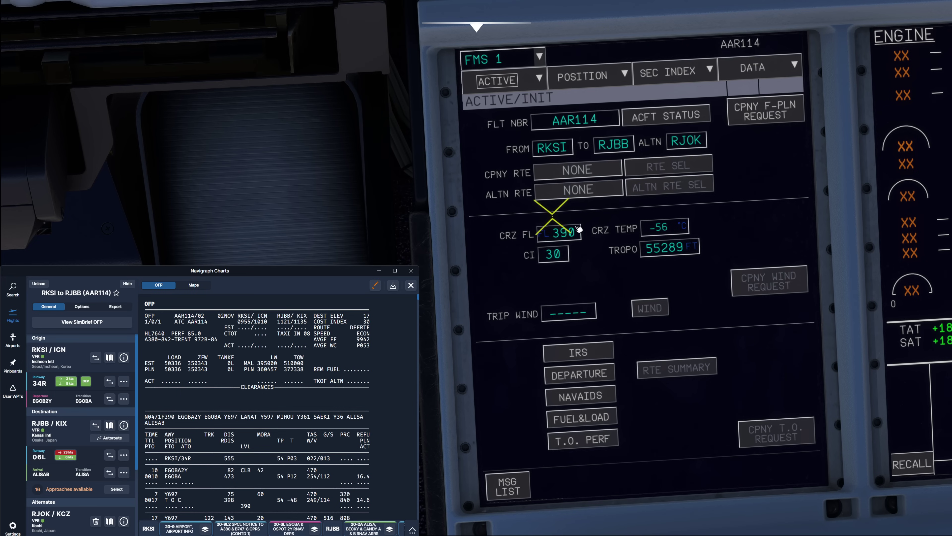
Step: Find the F390 cruise level and the -48 top-of-climb temperature in the OFP
left_click_drag(161, 416, 177, 416)
left_click(417, 368)
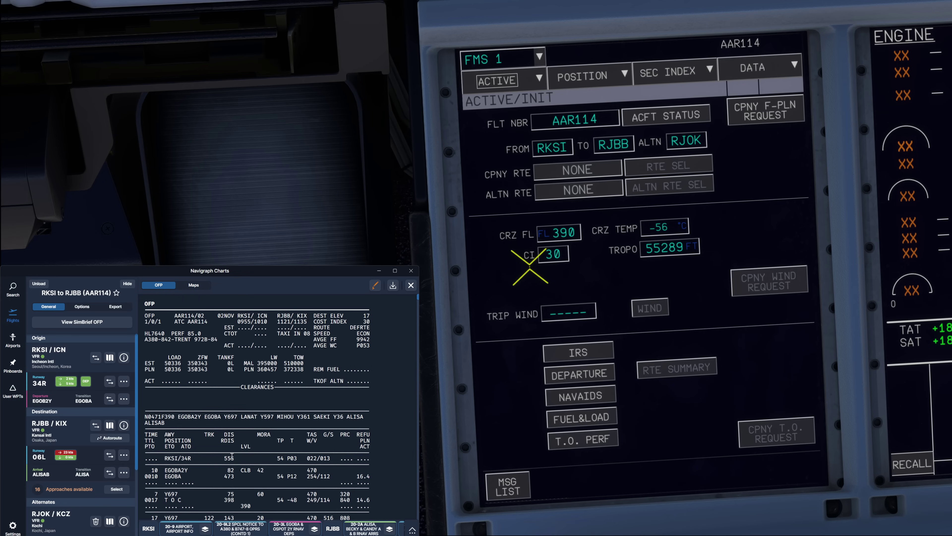
scroll(232, 456, "down", 2)
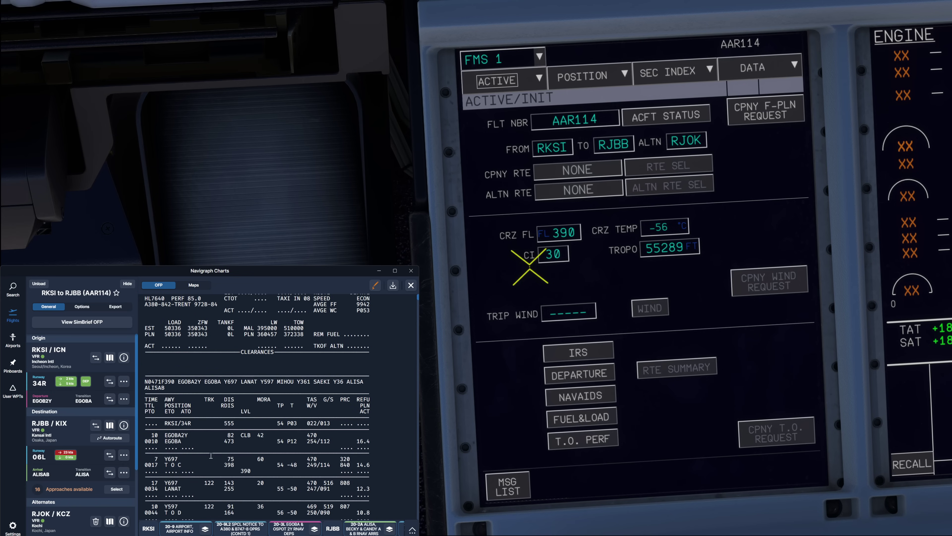
scroll(205, 456, "down", 2)
left_click_drag(162, 430, 180, 430)
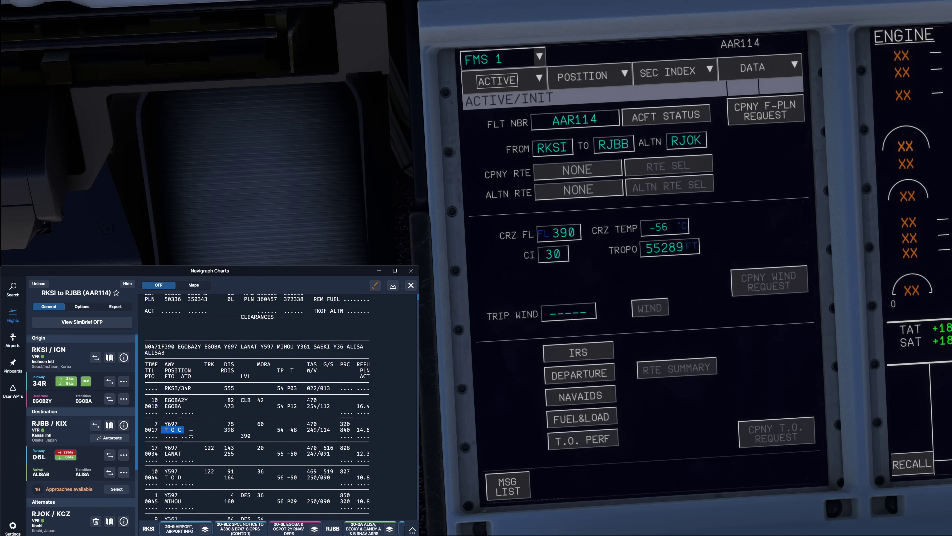
left_click_drag(287, 430, 299, 430)
Step: Enter cruise temperature -48 °C and confirm cost index 30 against the OFP
left_click(599, 284)
left_click(660, 230)
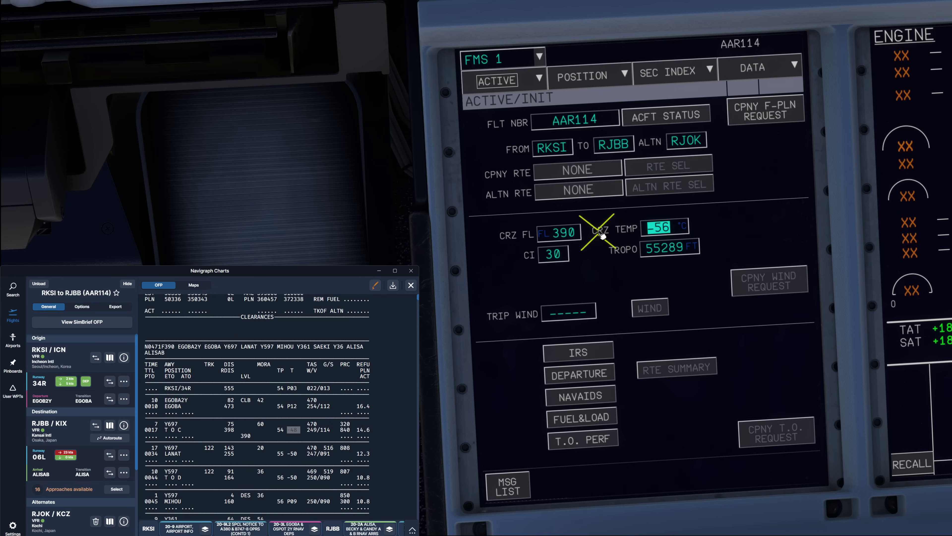
type("-48")
key("Return")
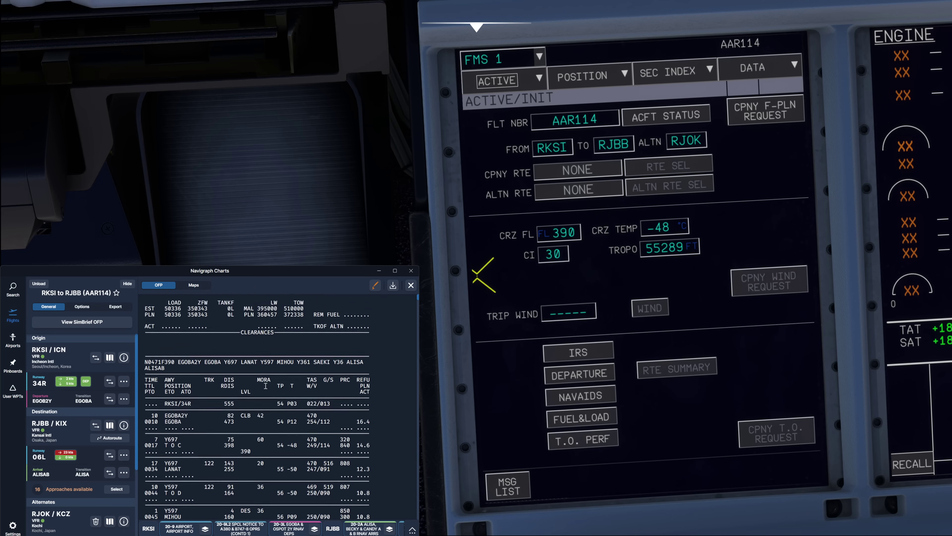
scroll(264, 387, "up", 3)
left_click_drag(351, 322, 315, 325)
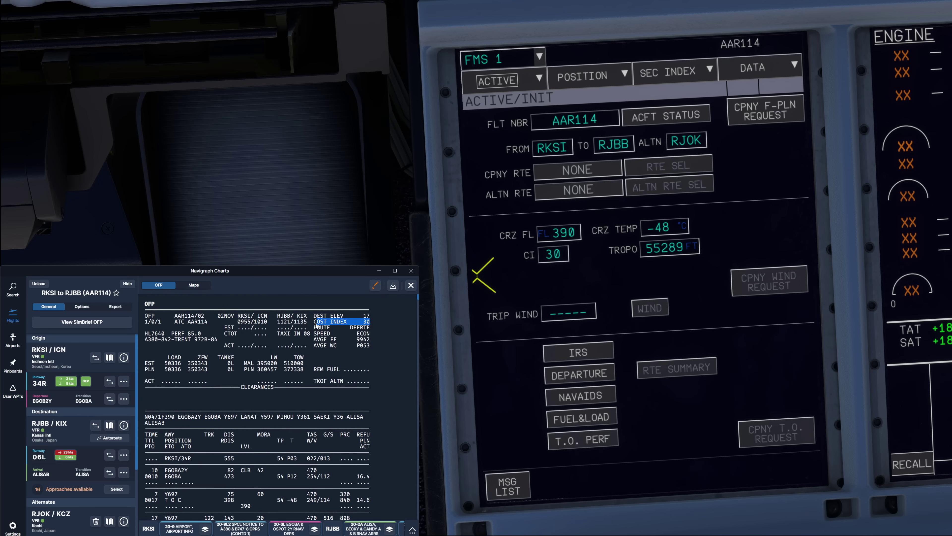
left_click(398, 344)
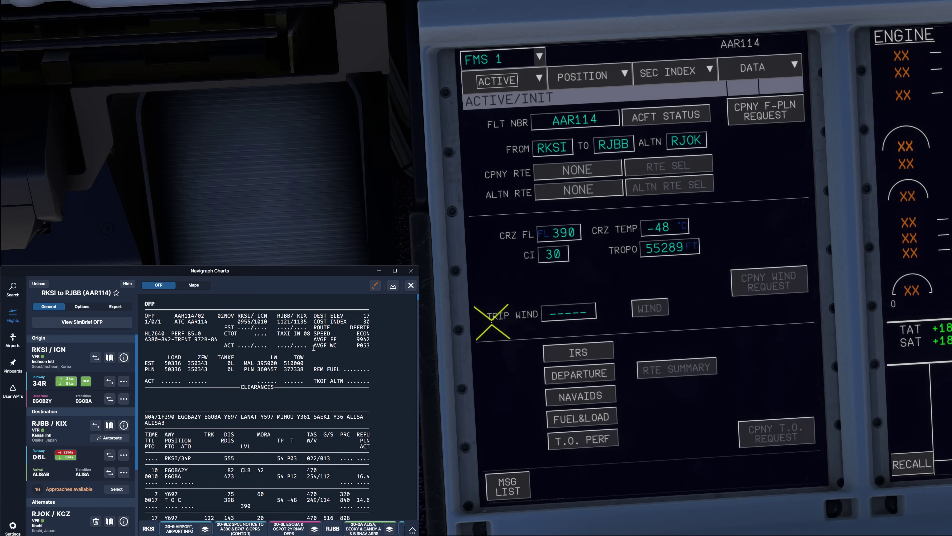
Step: Enter trip wind TL 053 from the OFP's average wind component
left_click_drag(314, 346, 368, 347)
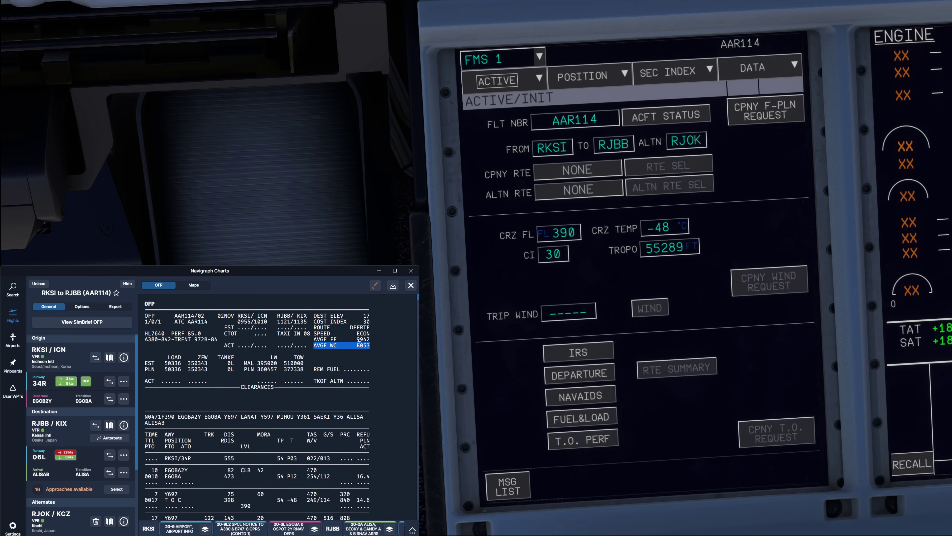
left_click(511, 308)
left_click(583, 317)
type("T")
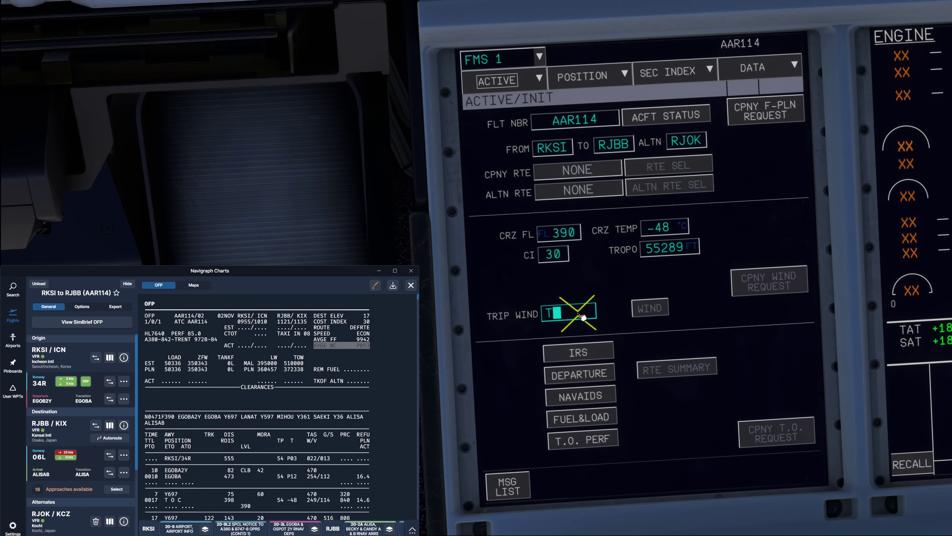
type("L 053")
key("Return")
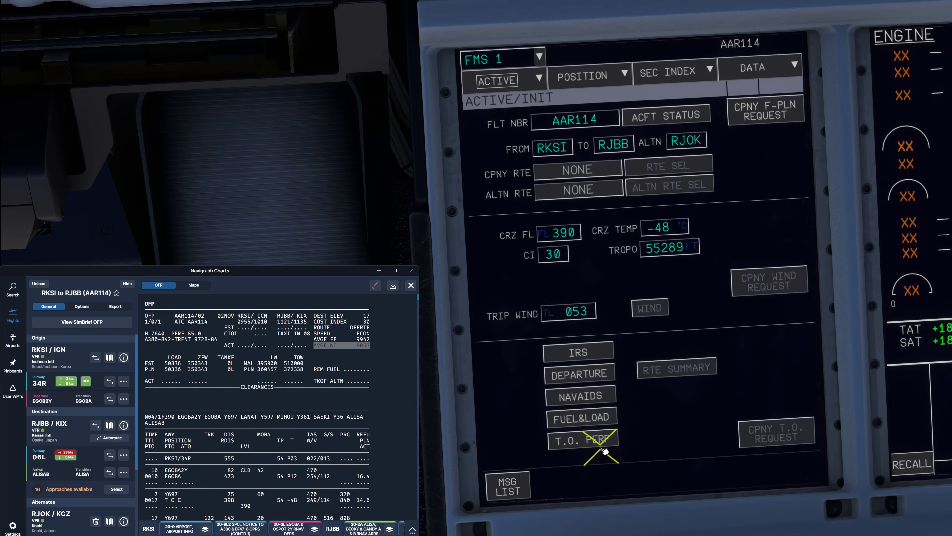
Step: Verify all three IRS are in NAV, then select RKSI departure runway 34R
left_click(579, 351)
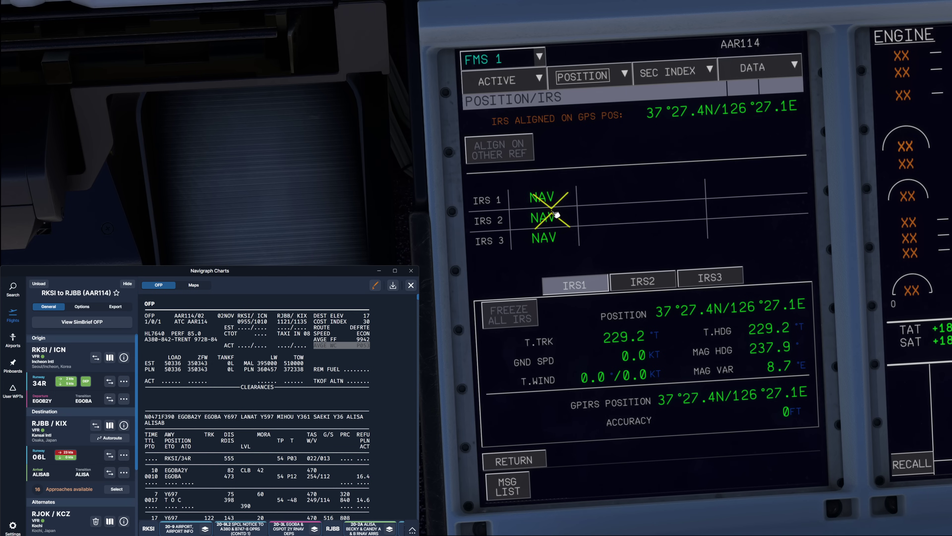
left_click(528, 462)
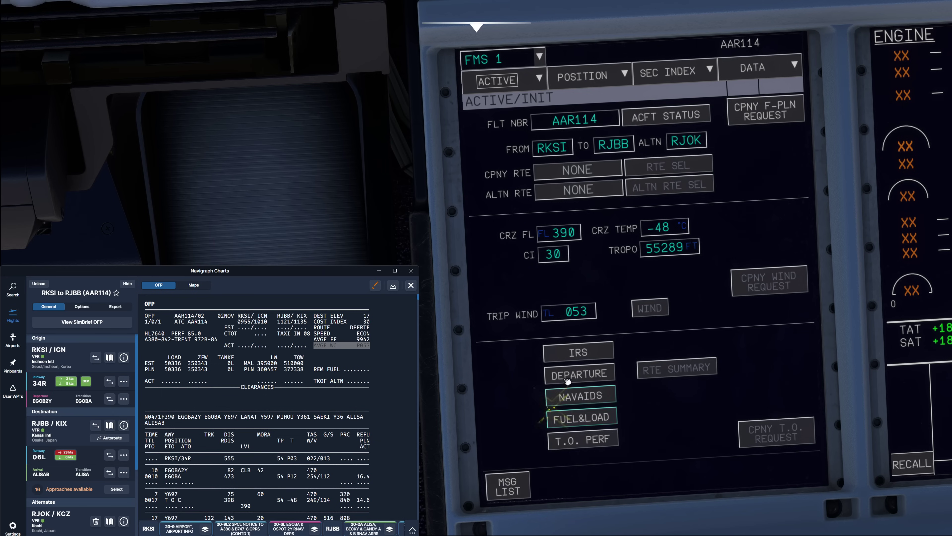
left_click(575, 377)
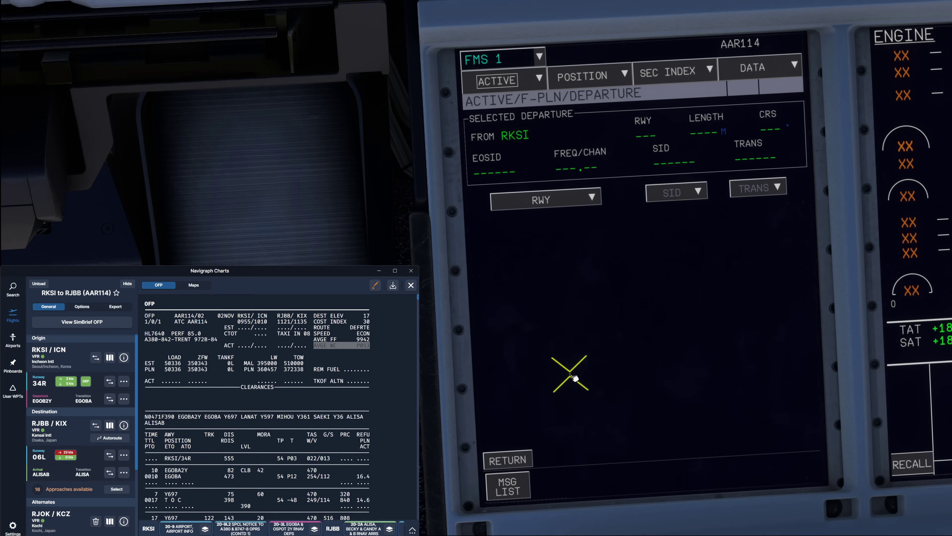
left_click(544, 202)
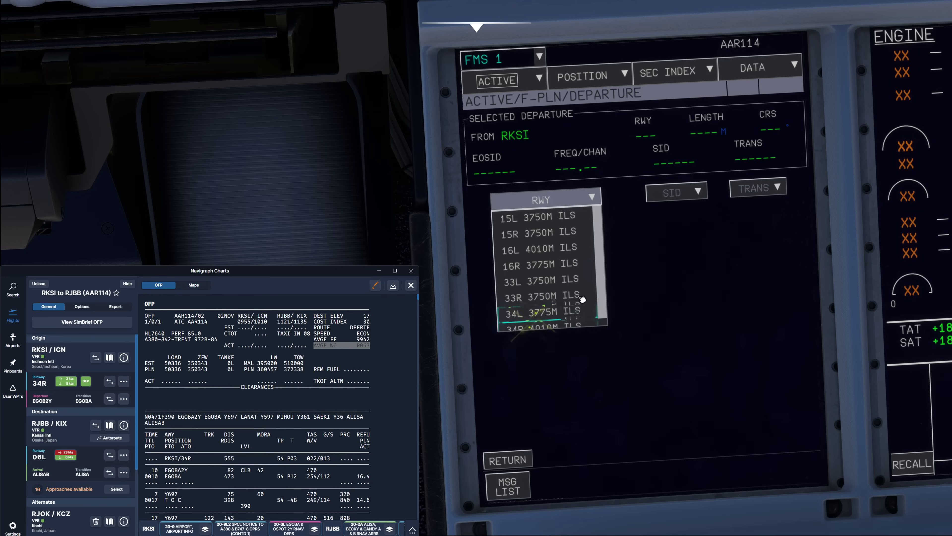
scroll(600, 293, "down", 1)
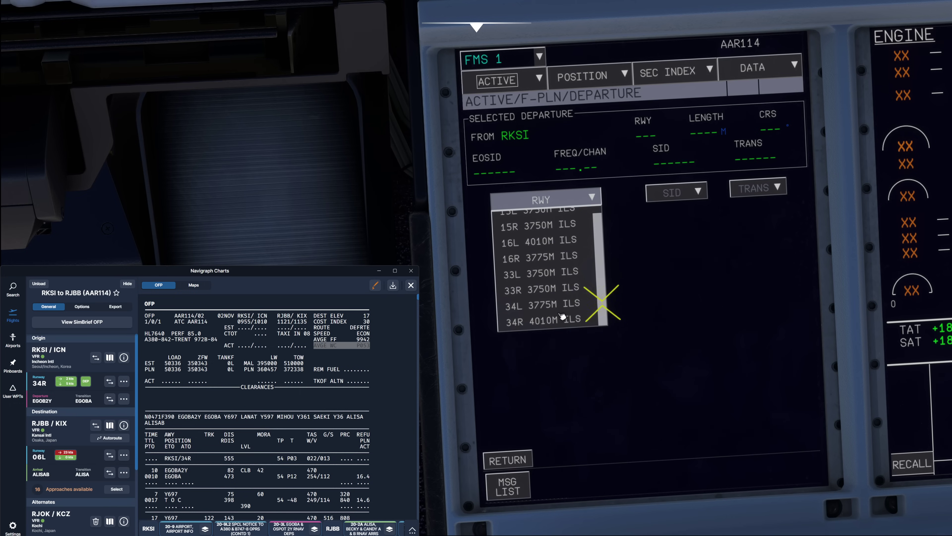
left_click(550, 322)
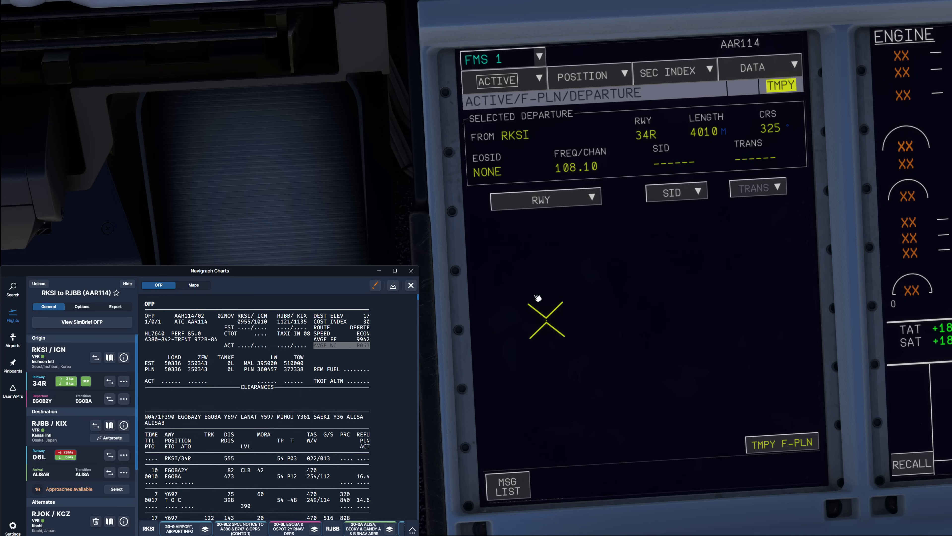
Step: Choose SID EGOB2Y, checking it against the OFP's filed route
left_click(697, 192)
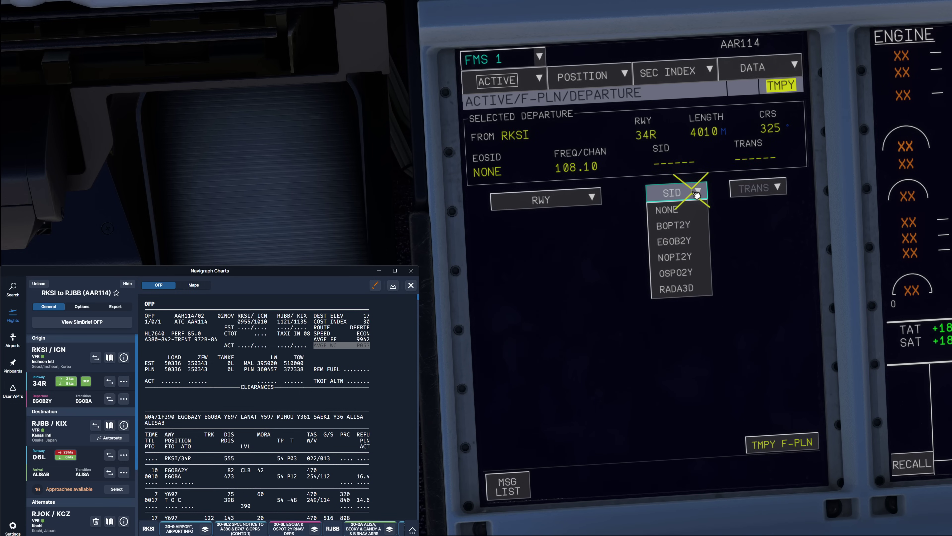
left_click_drag(178, 416, 222, 416)
left_click(190, 427)
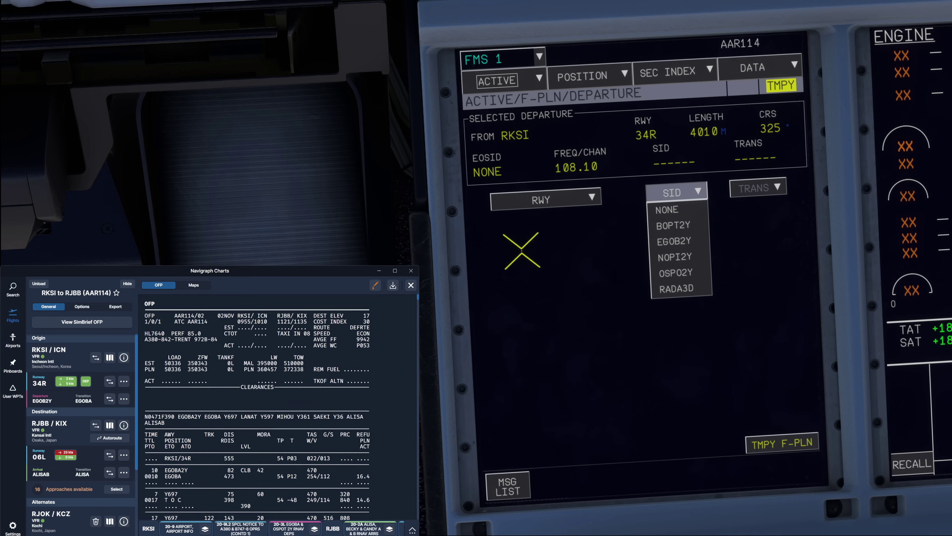
left_click(665, 242)
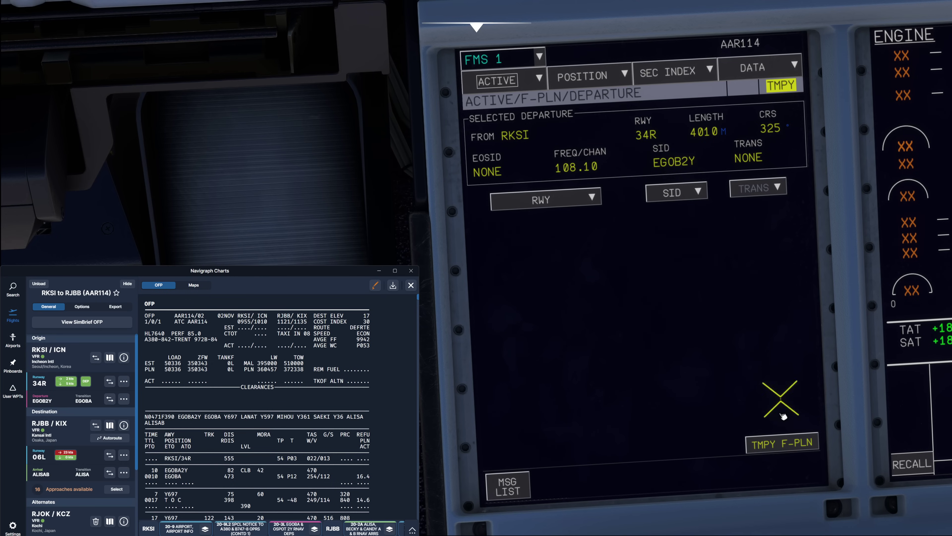
Step: Open the RJBB arrival setup and the ALISA/BECKY/CANDY arrival chart in Navigraph
left_click(775, 443)
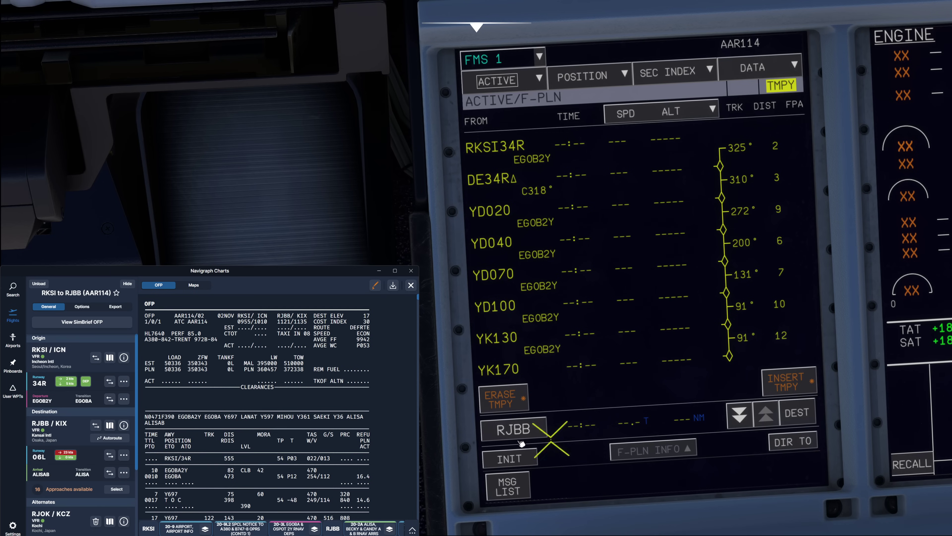
left_click(529, 432)
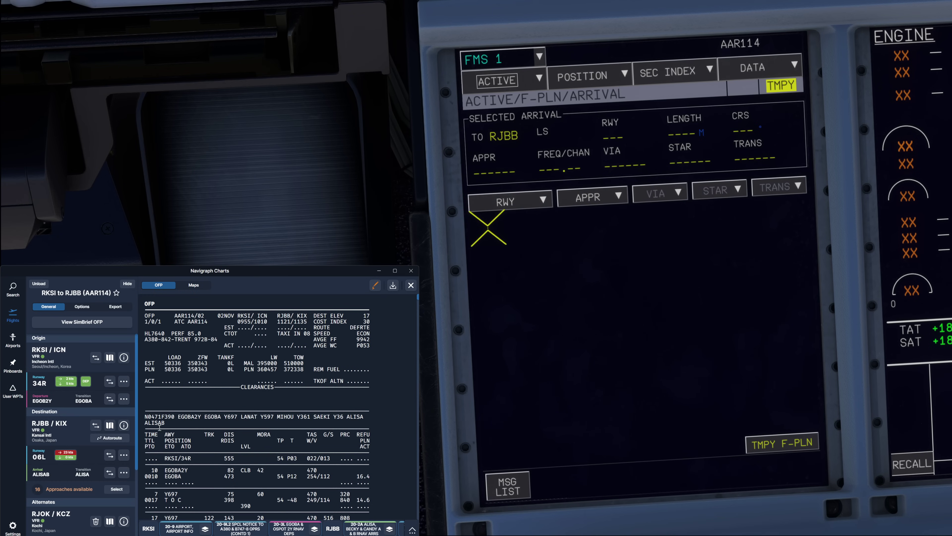
left_click_drag(164, 424, 146, 424)
left_click(158, 423)
left_click(361, 529)
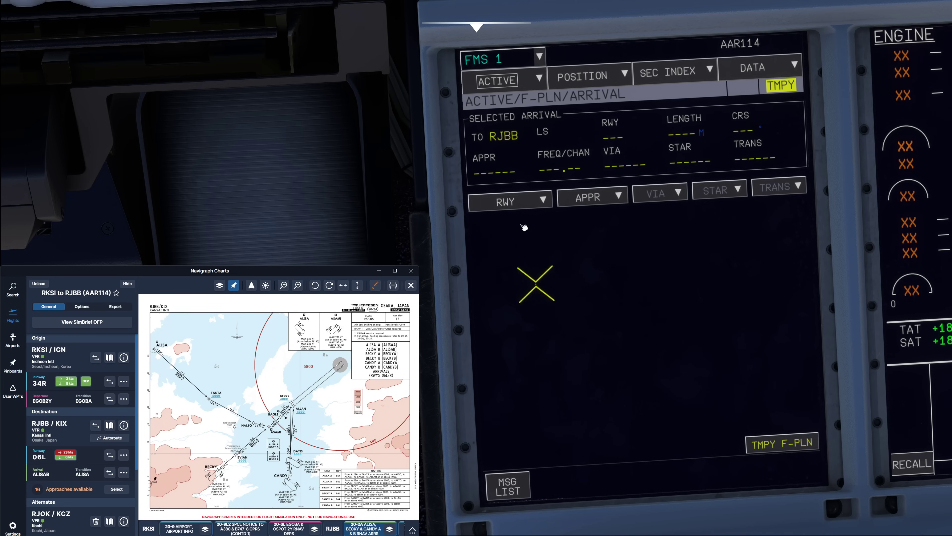
Step: Select arrival runway 06L and open the approach list, centring TANTA and NALTO on the chart
left_click(525, 204)
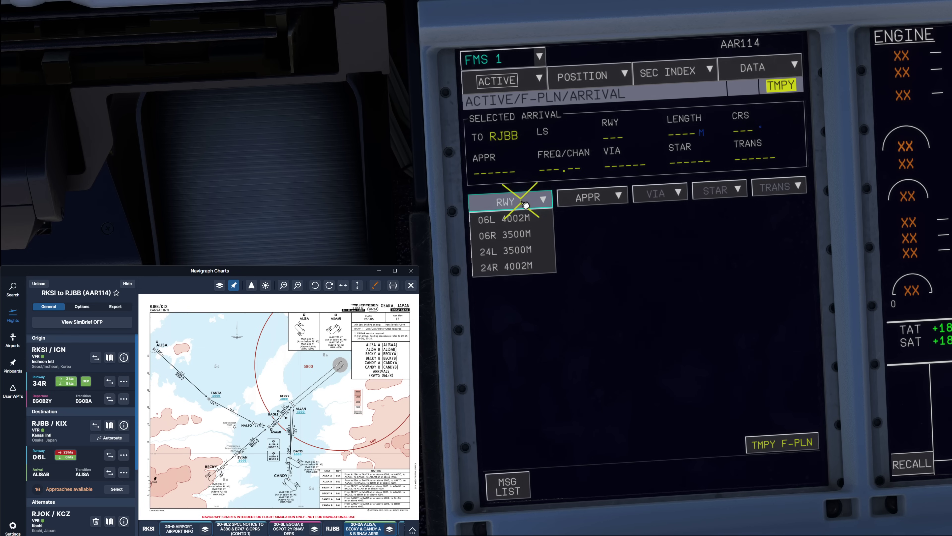
left_click(535, 221)
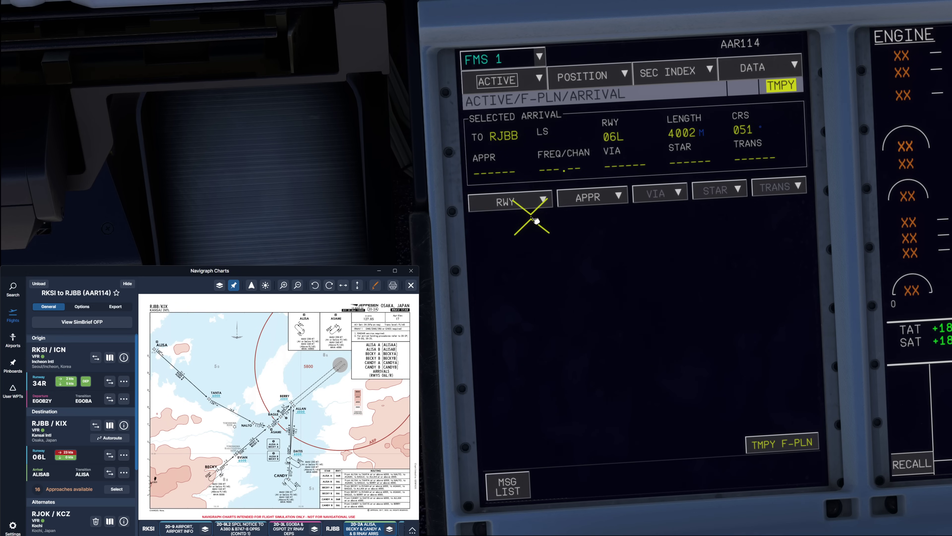
left_click(593, 199)
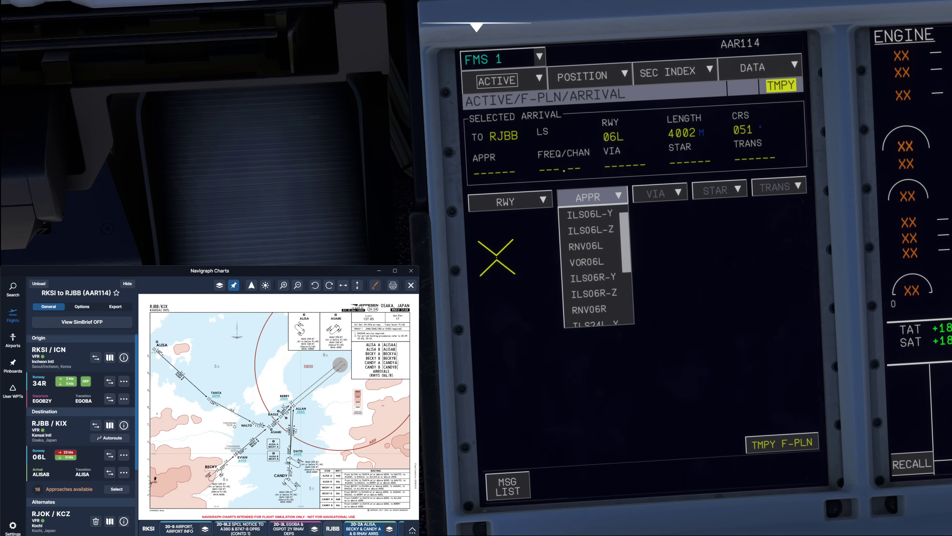
scroll(285, 400, "up", 3)
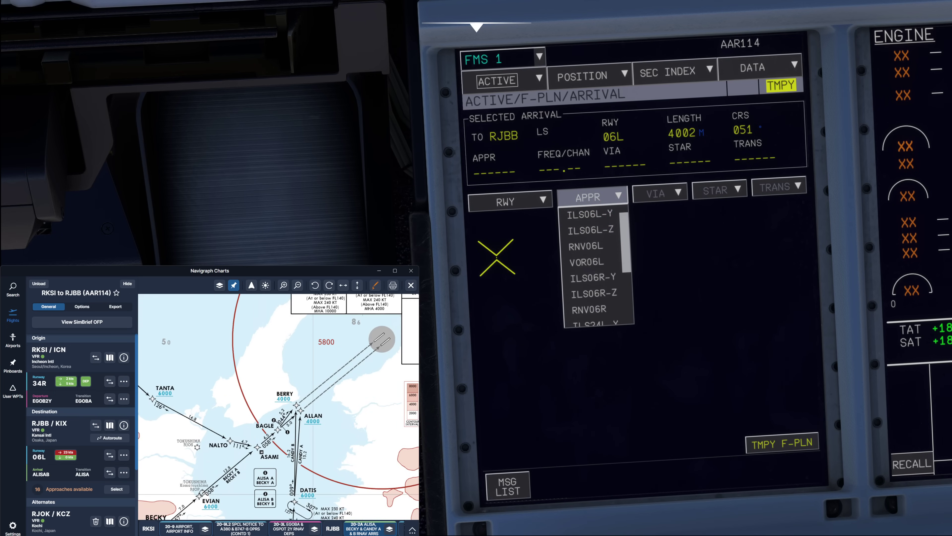
left_click_drag(227, 435, 212, 415)
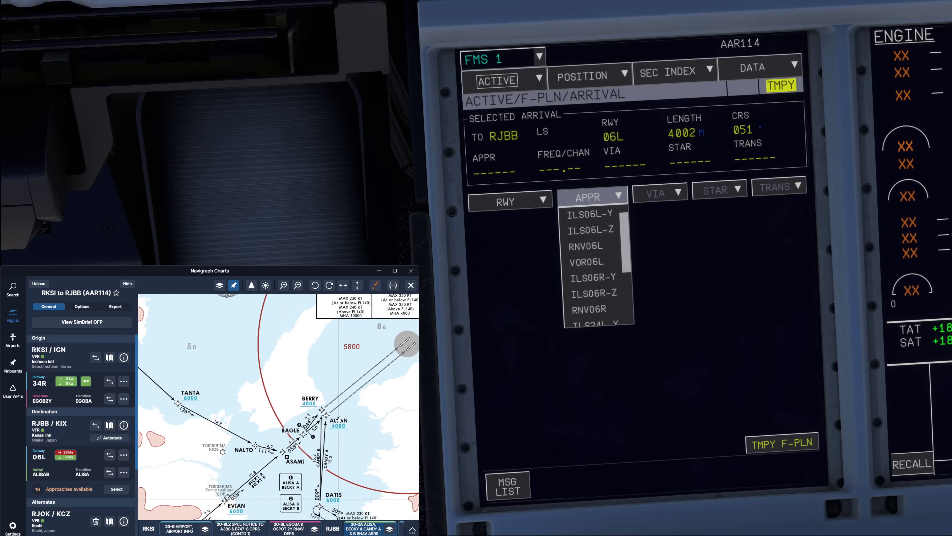
Step: Filter RJBB charts to approaches and open the ILS Y or LOC Y RWY 06L (21-2) chart
left_click(336, 530)
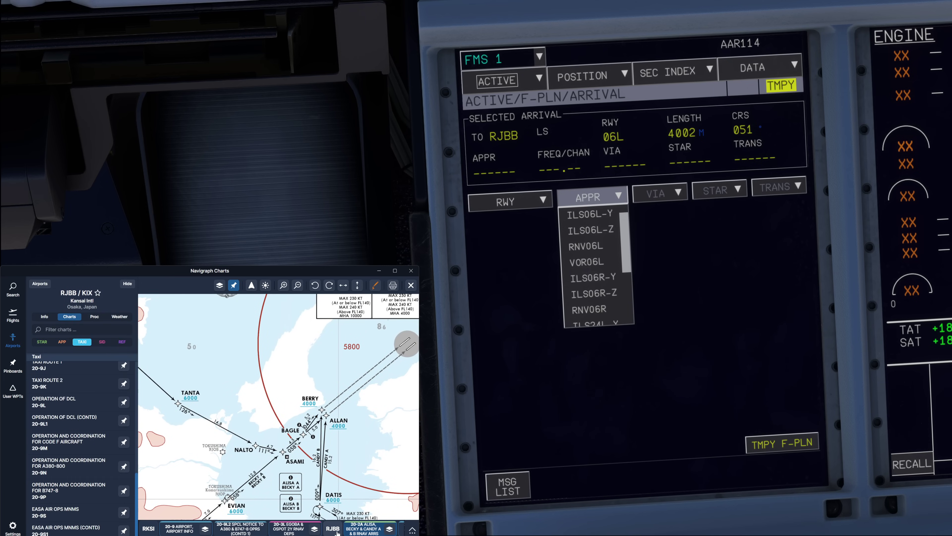
left_click(62, 341)
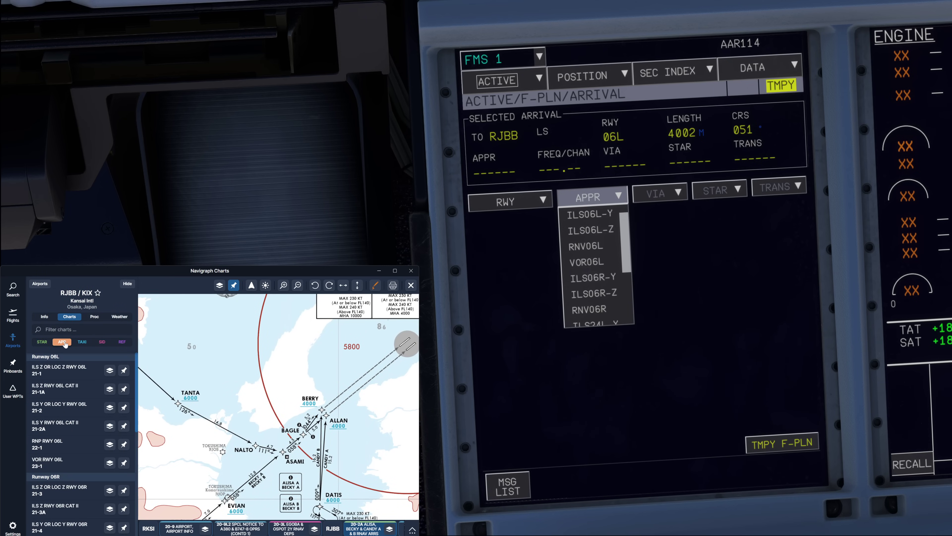
left_click(70, 372)
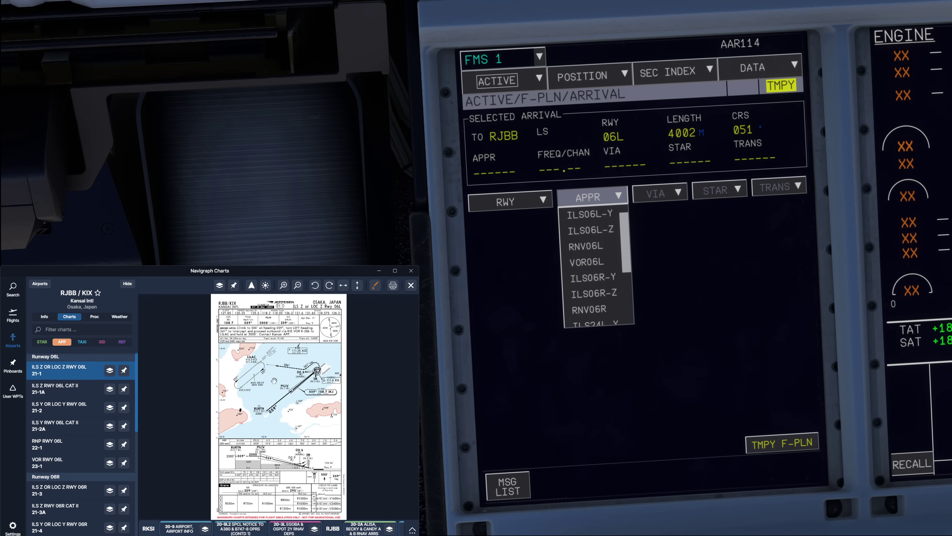
scroll(297, 402, "up", 2)
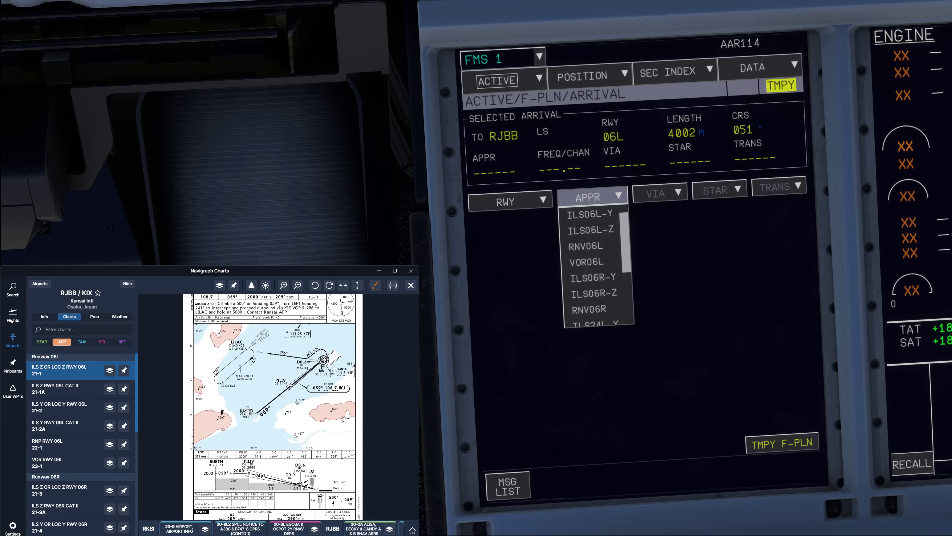
left_click(77, 408)
scroll(257, 403, "up", 2)
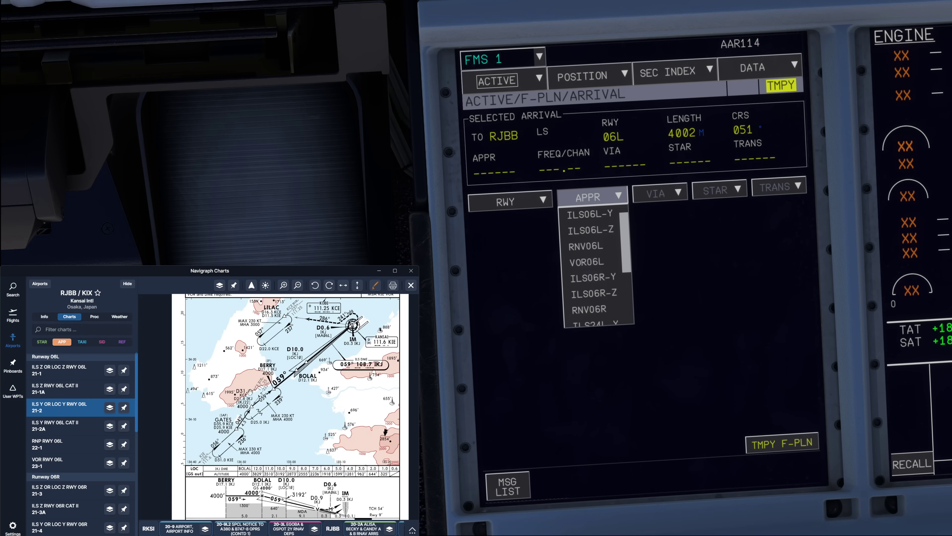
left_click(366, 530)
scroll(281, 410, "up", 3)
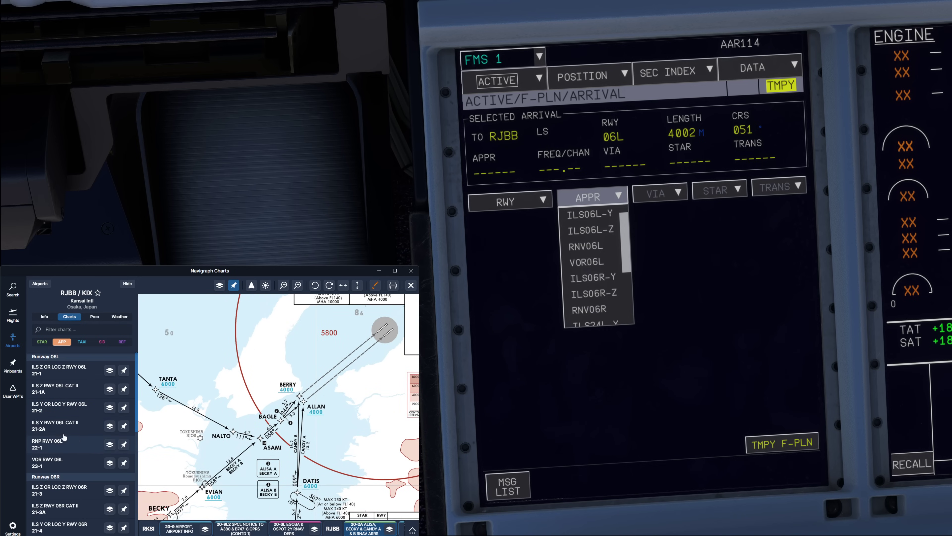
left_click(72, 407)
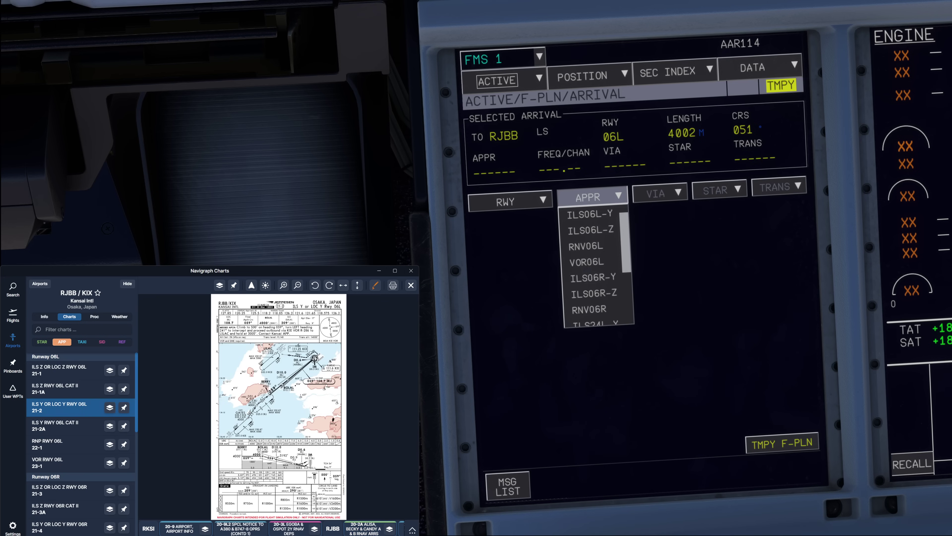
Step: Select approach ILS06L-Y, STAR ALISAB and approach via NONE for RJBB
left_click(594, 216)
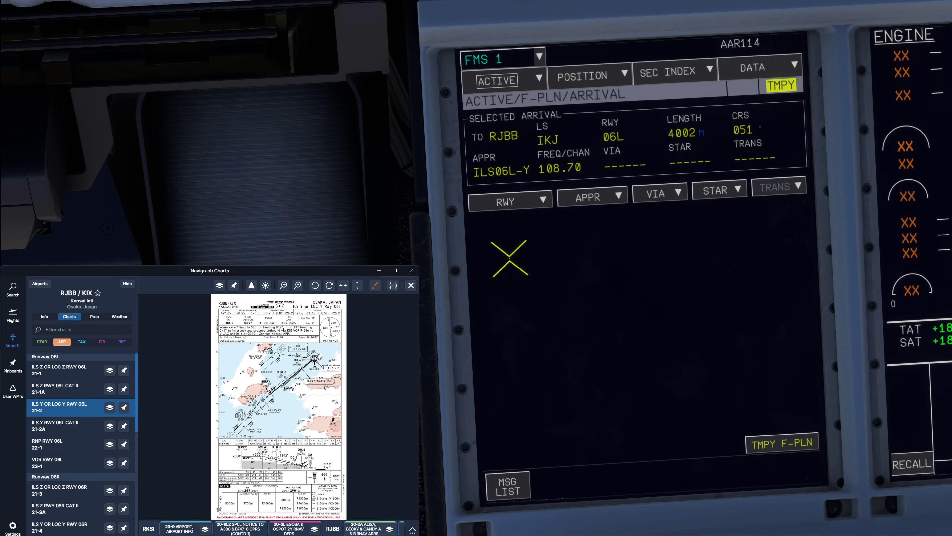
left_click(370, 529)
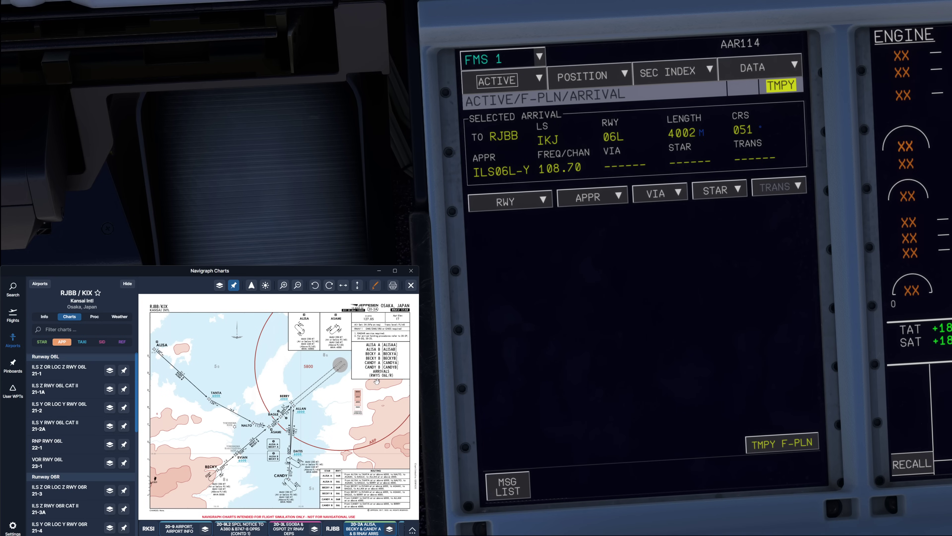
left_click(728, 190)
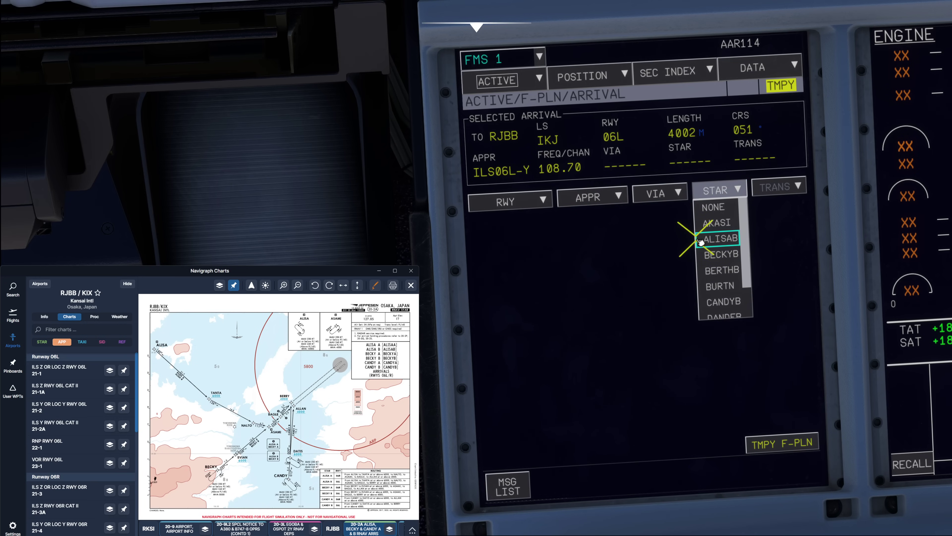
left_click(713, 240)
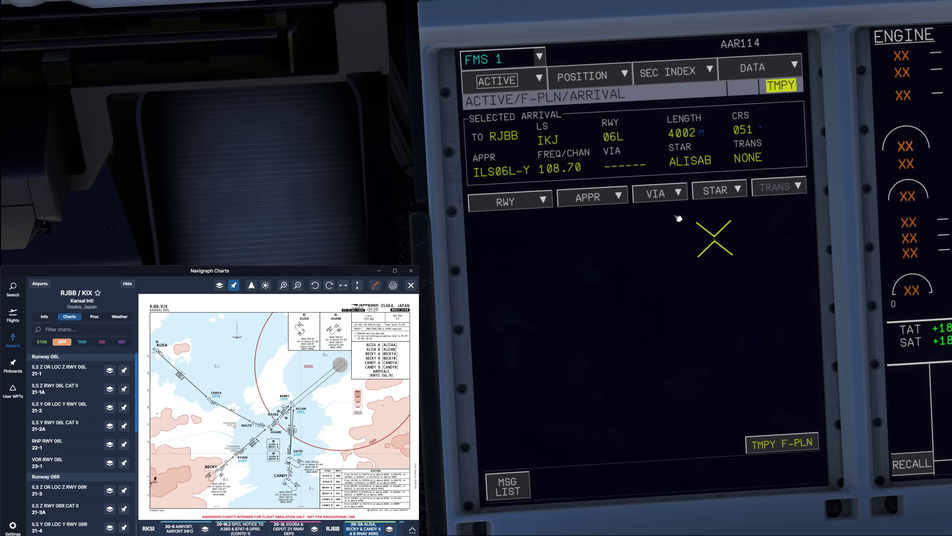
left_click(656, 193)
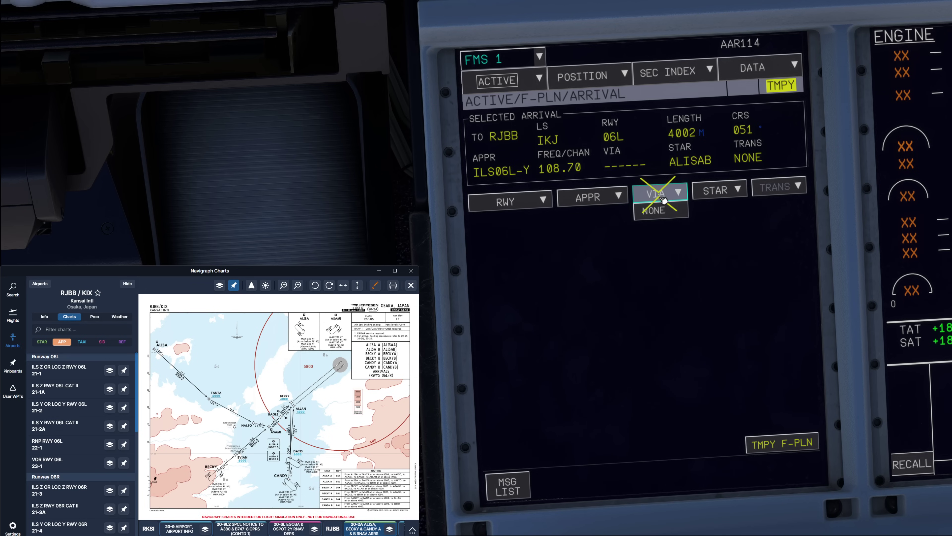
left_click(664, 211)
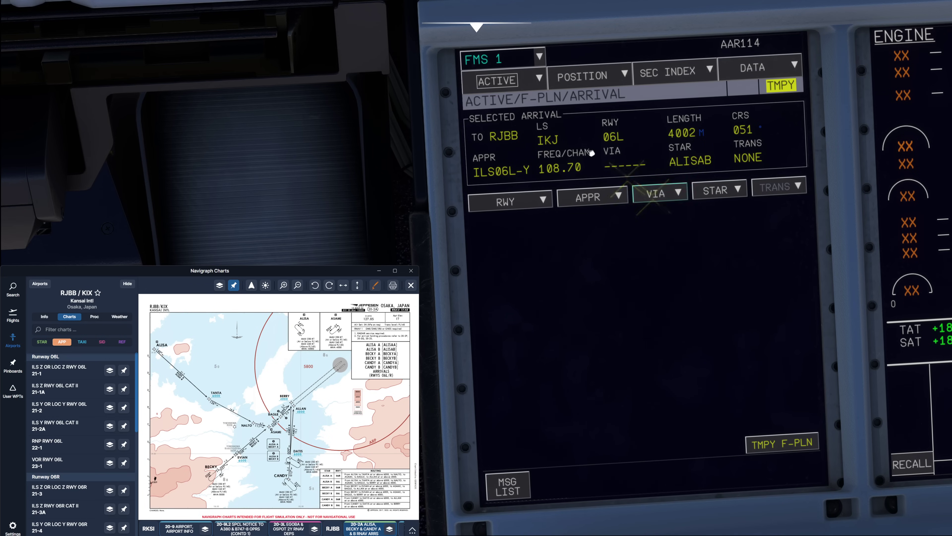
Step: Insert the temporary flight plan and scroll down the route to the ALISAB arrival and RJBB06L
left_click(779, 444)
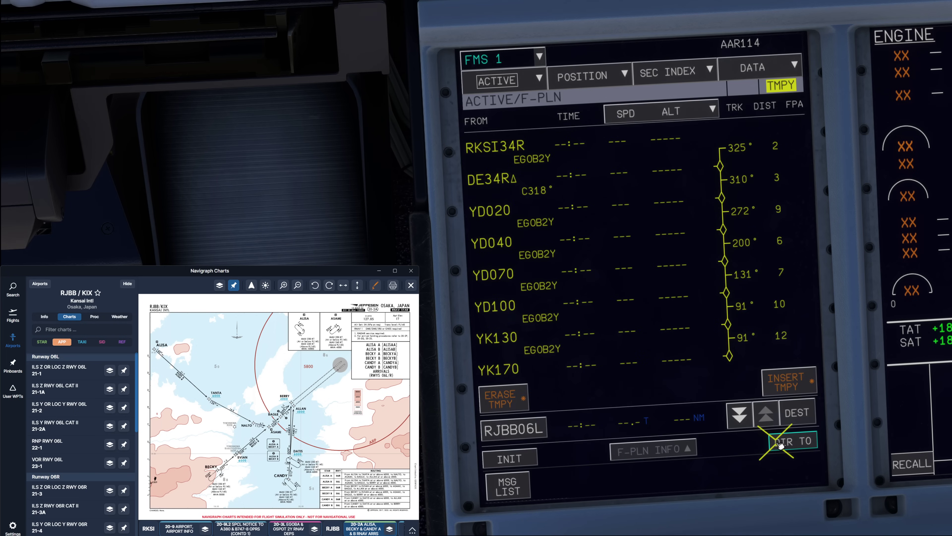
left_click(784, 369)
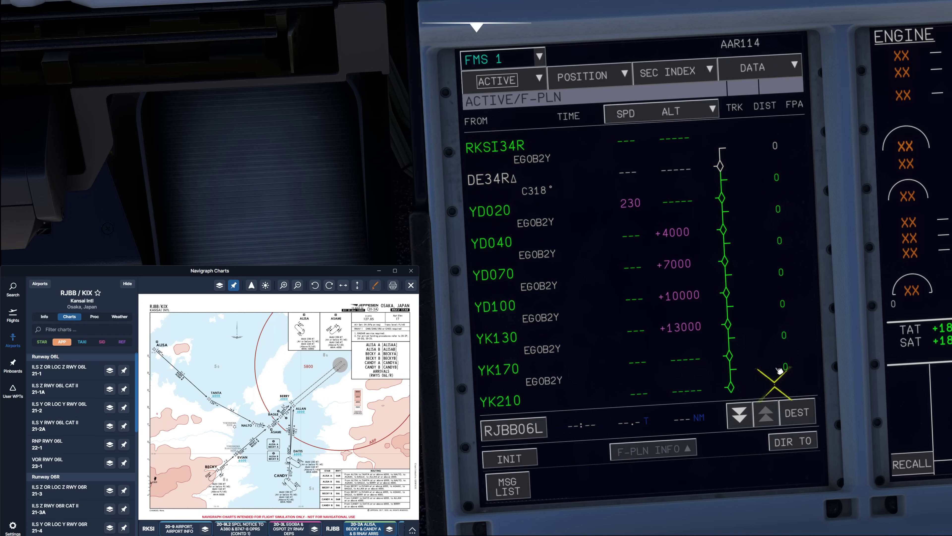
left_click(741, 415)
left_click(741, 416)
left_click(742, 416)
left_click(743, 417)
left_click(742, 417)
left_click(743, 418)
left_click(744, 418)
left_click(744, 418)
left_click(745, 419)
left_click(744, 419)
left_click(745, 419)
left_click(745, 419)
left_click(745, 420)
left_click(746, 420)
left_click(746, 420)
left_click(746, 421)
left_click(746, 421)
left_click(746, 420)
left_click(746, 420)
left_click(746, 421)
left_click(746, 421)
left_click(746, 421)
left_click(746, 421)
left_click(746, 421)
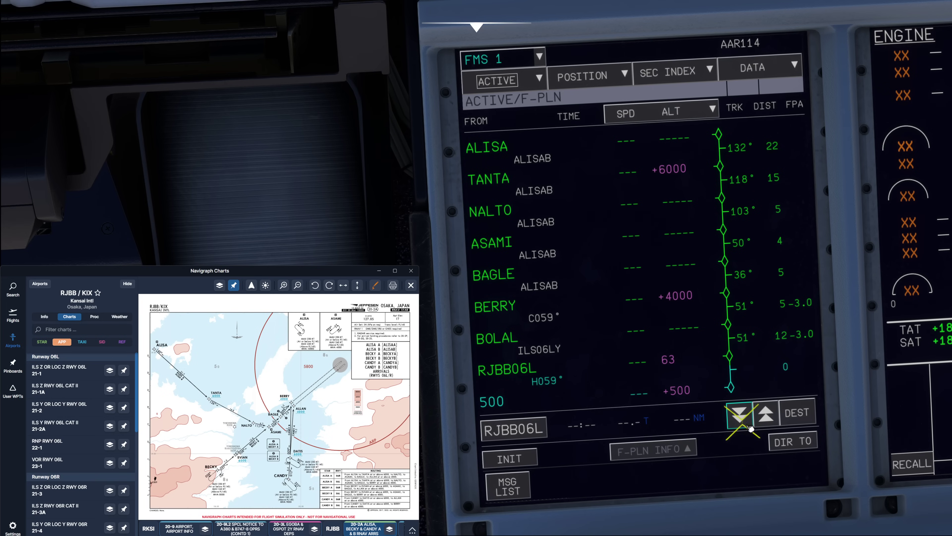
Step: Scroll the flight plan back up to its start at RKSI34R
left_click(766, 413)
left_click(766, 414)
left_click(767, 414)
left_click(766, 414)
left_click(767, 414)
left_click(767, 414)
left_click(766, 415)
left_click(767, 414)
left_click(767, 414)
left_click(767, 415)
left_click(767, 415)
left_click(767, 416)
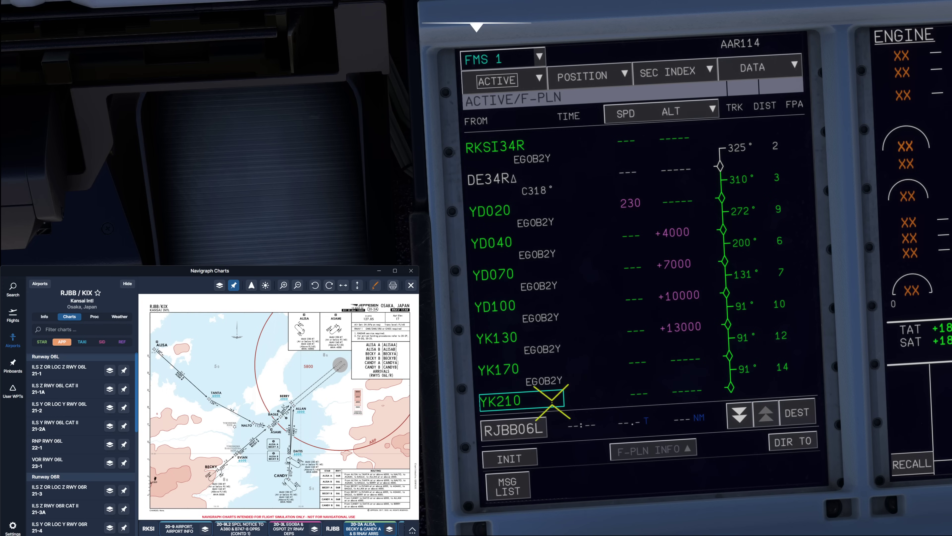
Step: Open the RKSI EGOBA/OSPOT 2Y departure chart in Navigraph
left_click(298, 531)
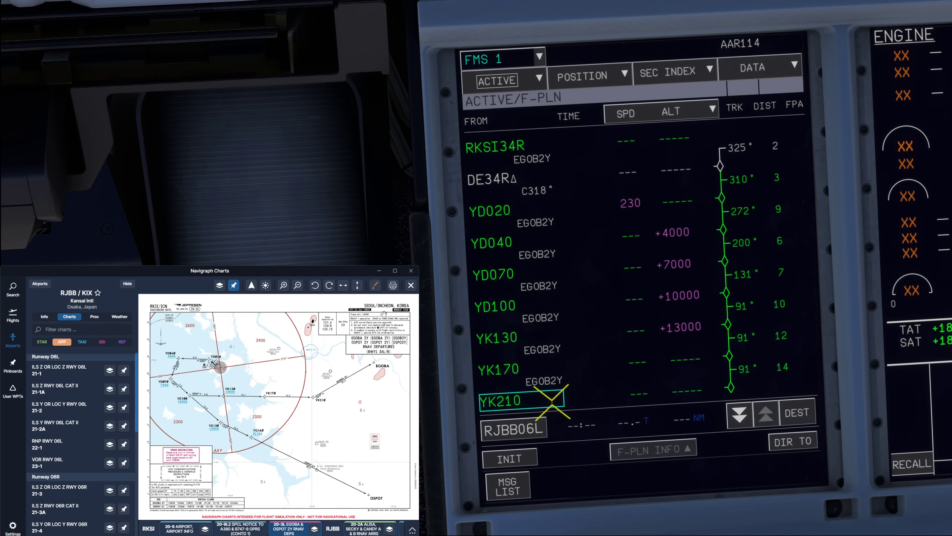
scroll(384, 313, "up", 3)
left_click(64, 425)
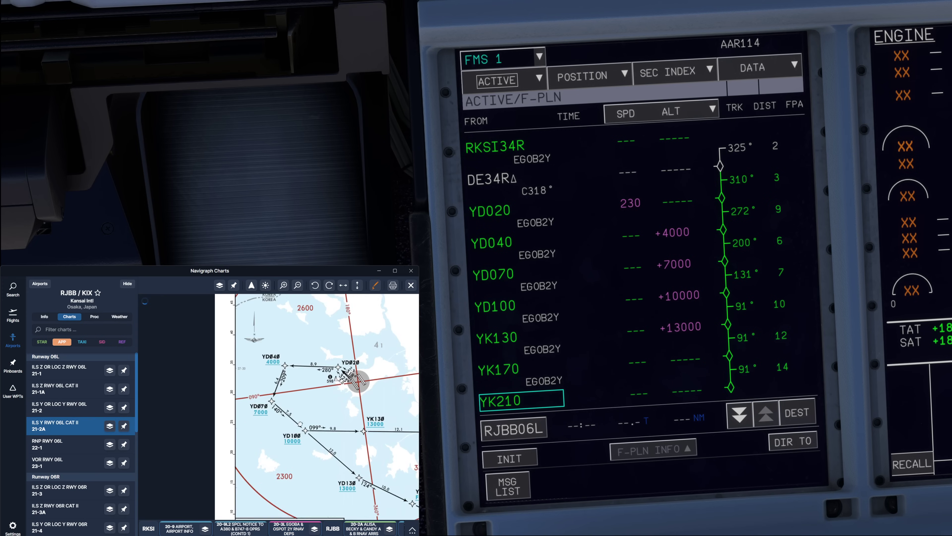
left_click(303, 528)
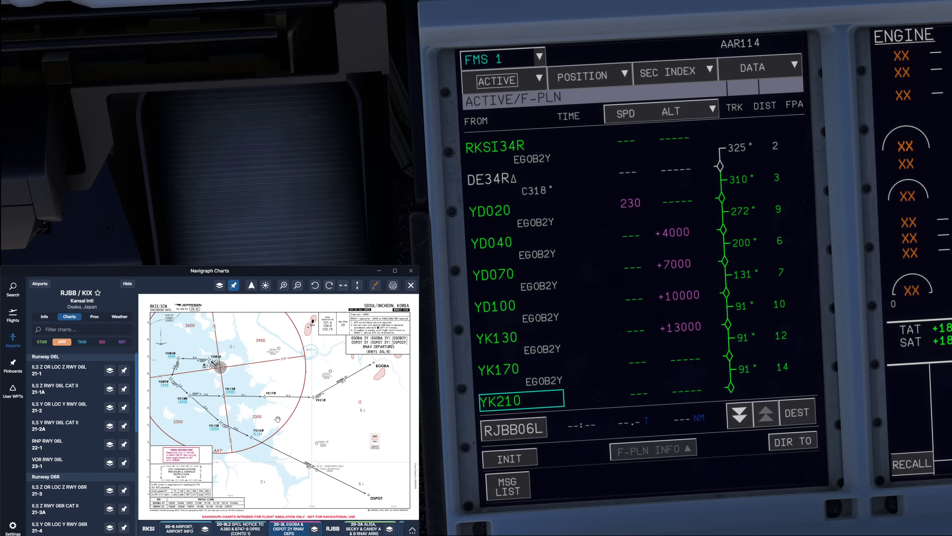
scroll(222, 365, "up", 5)
Step: Pan the departure chart from YD040 and YD070 through YK170 and YK210 to EGOBA
left_click_drag(202, 372, 265, 365)
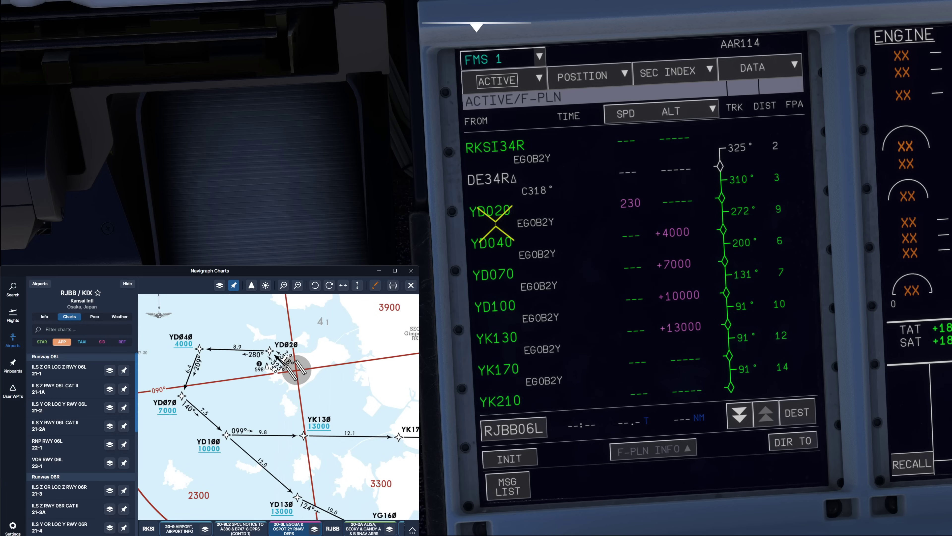
left_click_drag(214, 388, 223, 389)
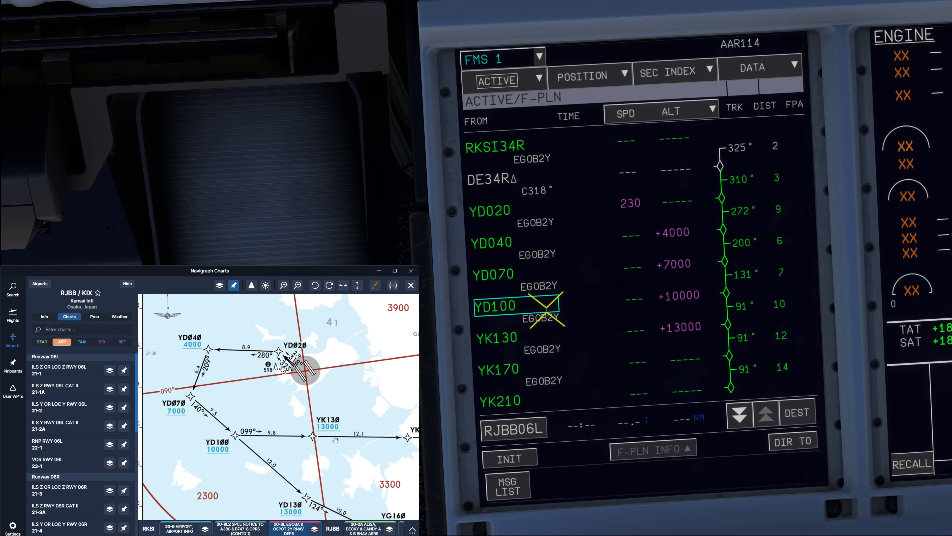
left_click_drag(335, 440, 222, 415)
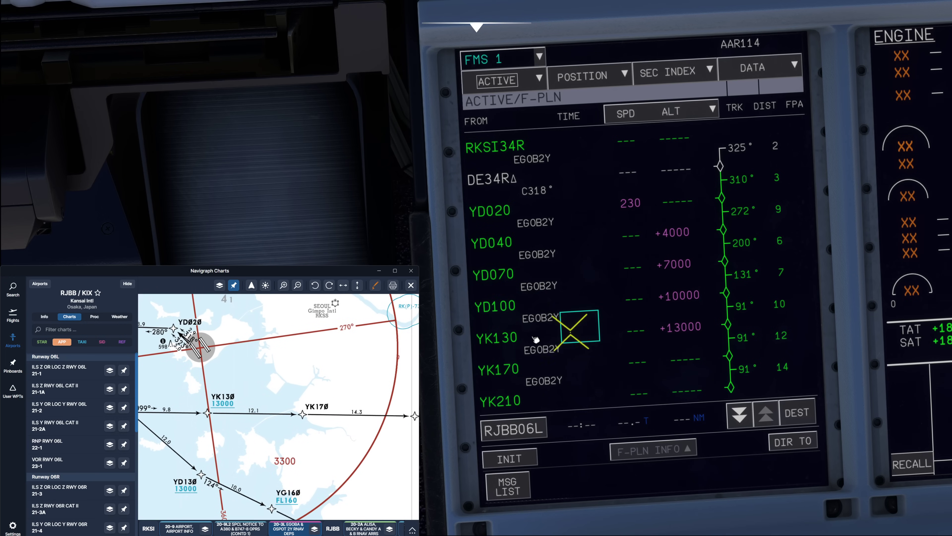
left_click_drag(297, 425, 251, 416)
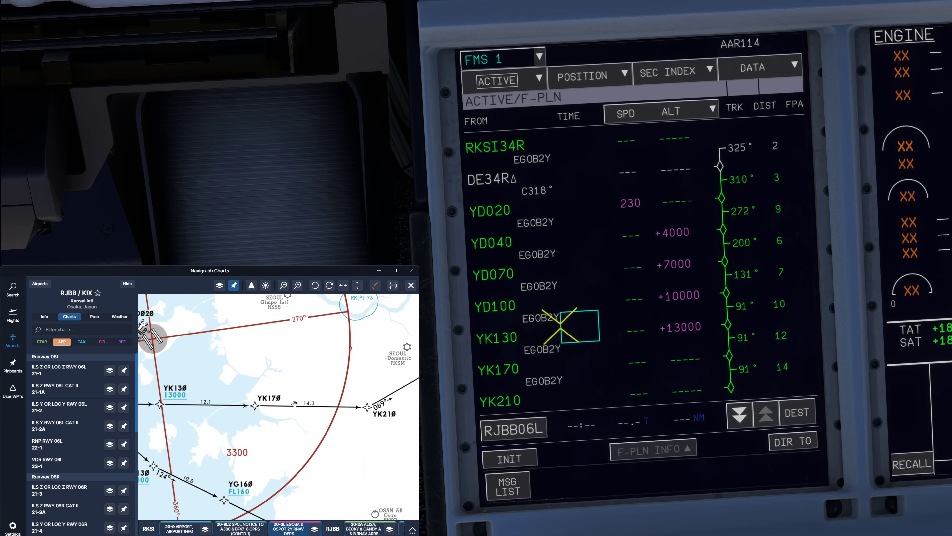
left_click_drag(380, 415, 203, 442)
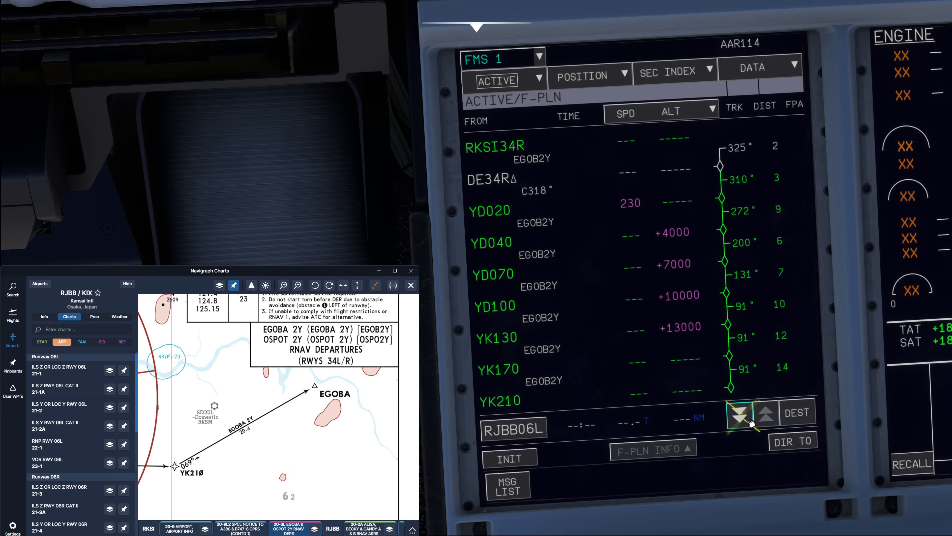
Step: Advance the flight plan to EGOBA and compare YD020 through YK130 on the chart
left_click(739, 415)
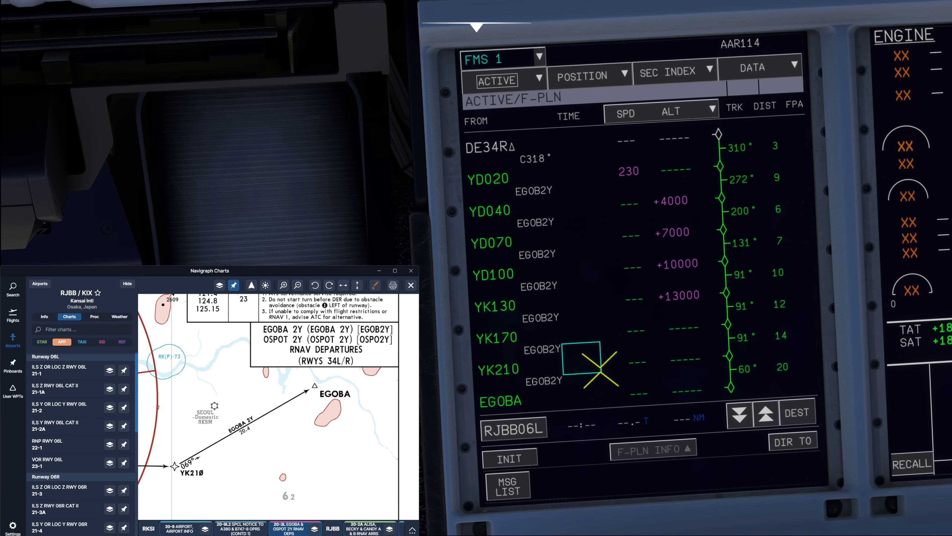
left_click_drag(307, 382, 305, 417)
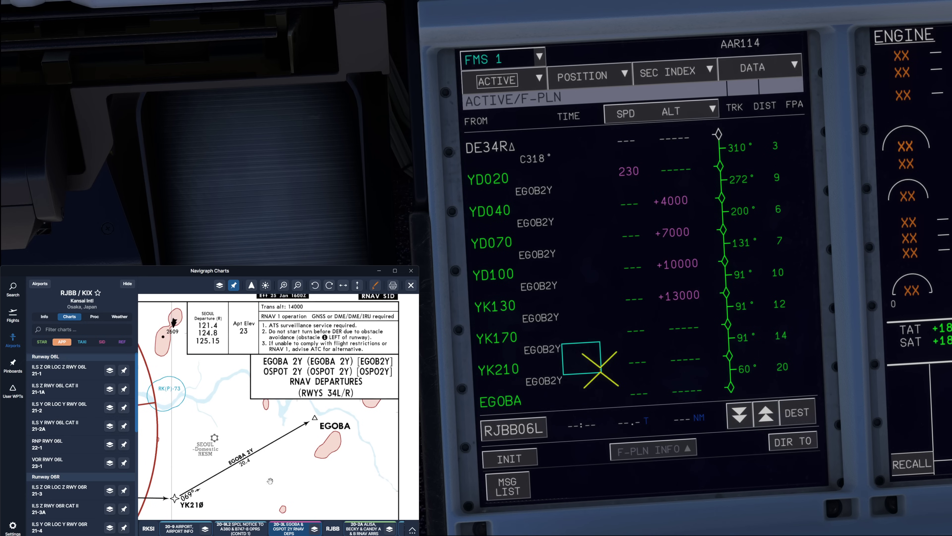
left_click_drag(270, 482, 286, 397)
scroll(286, 397, "down", 2)
left_click_drag(228, 412, 317, 397)
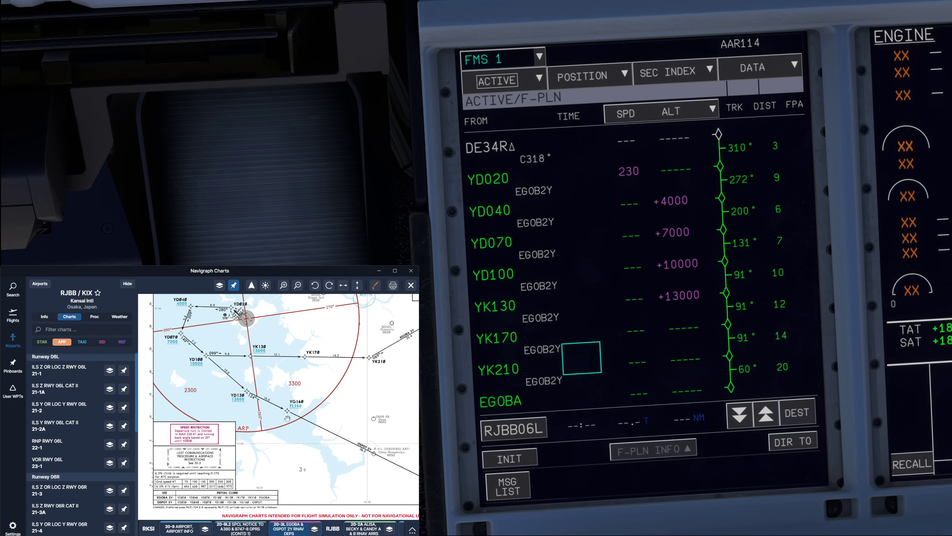
scroll(173, 510, "up", 3)
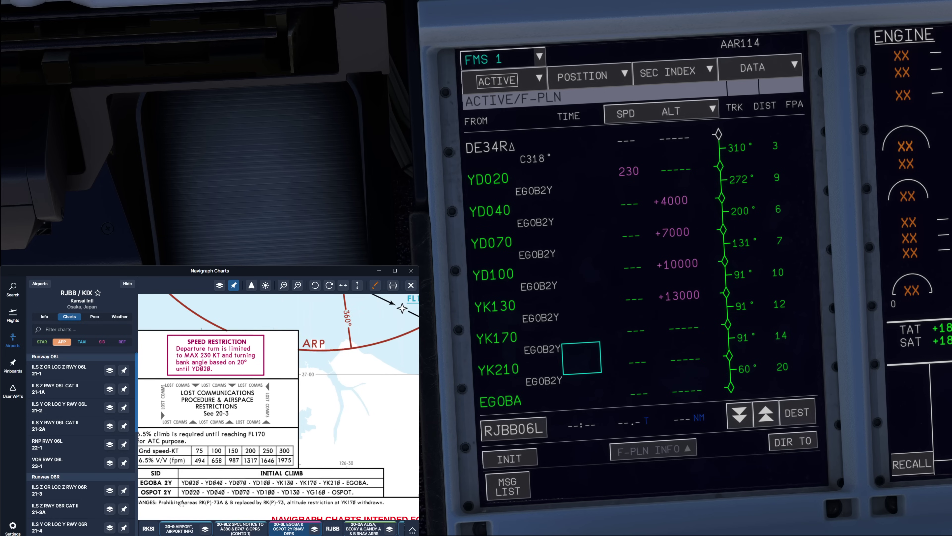
left_click_drag(184, 503, 191, 501)
scroll(171, 502, "down", 3)
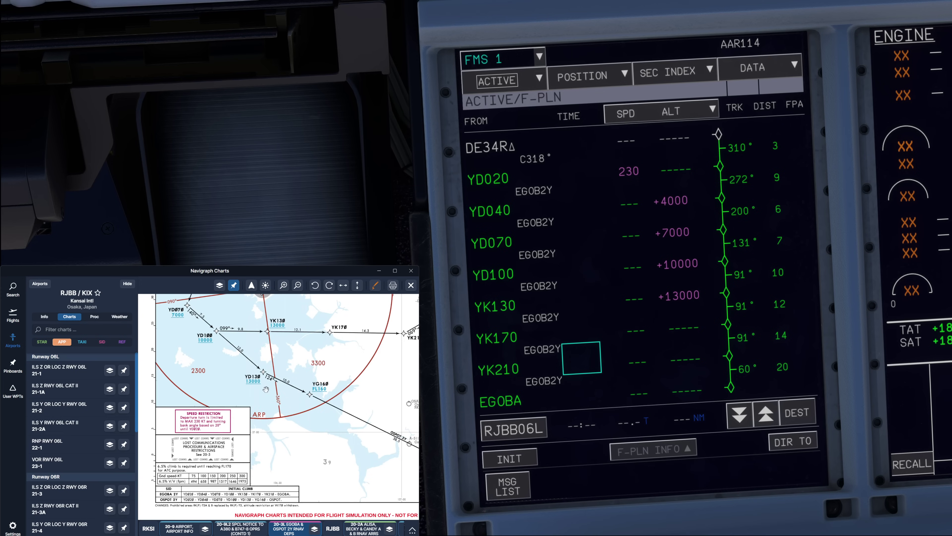
left_click_drag(265, 389, 243, 472)
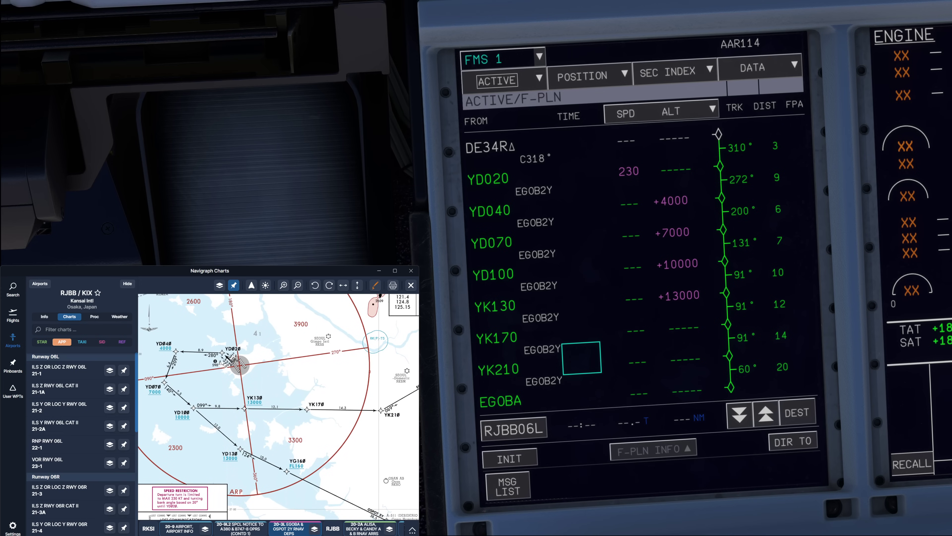
Step: Dial the FCU altitude to 07000, then bring up the FMS ACTIVE/INIT page
key("alt+2")
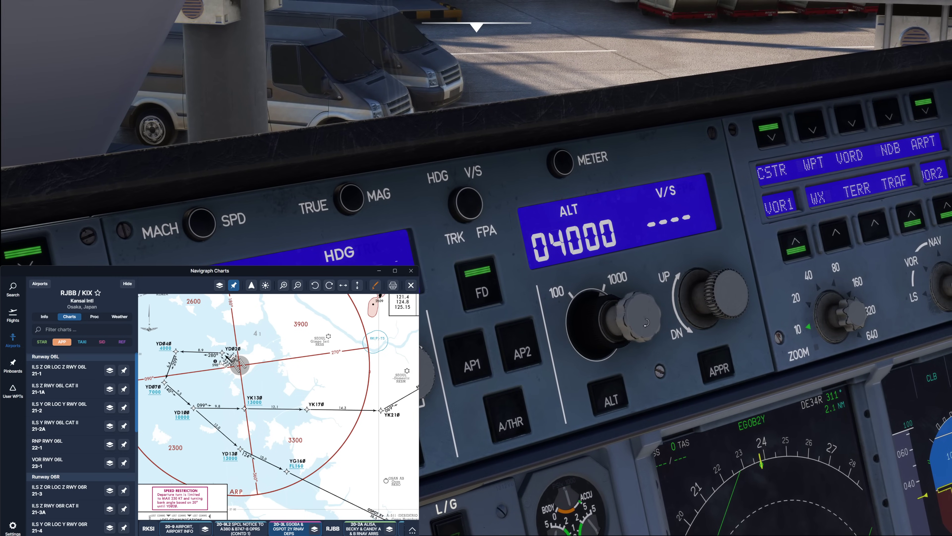
scroll(645, 323, "up", 6)
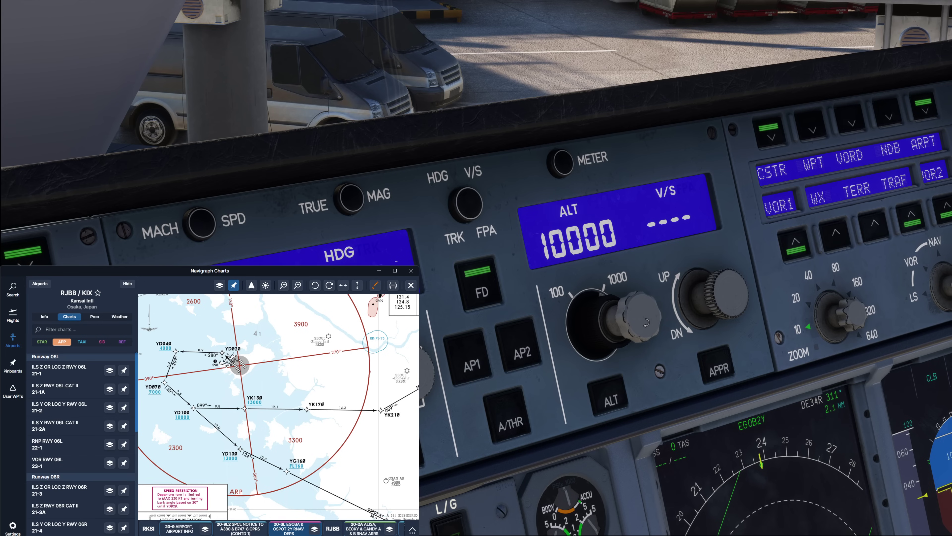
scroll(646, 323, "down", 3)
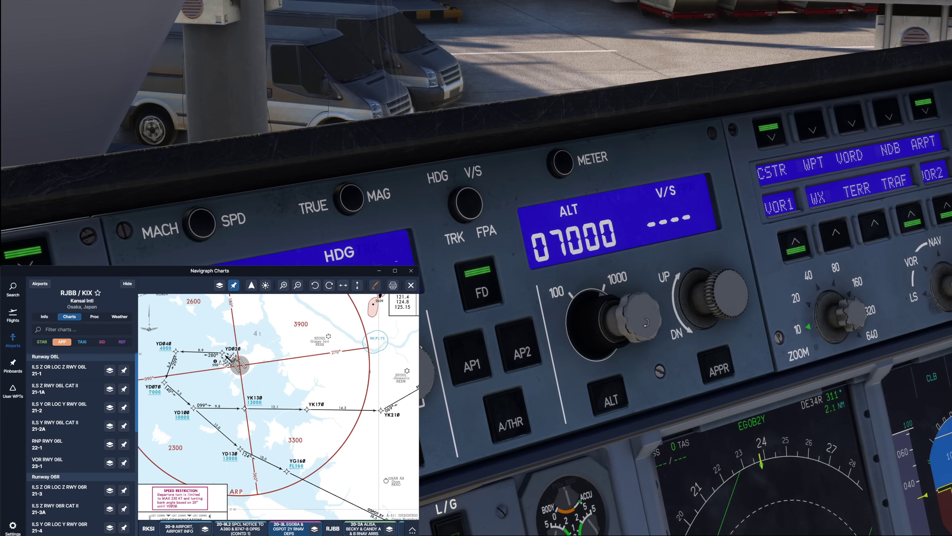
key("alt+2")
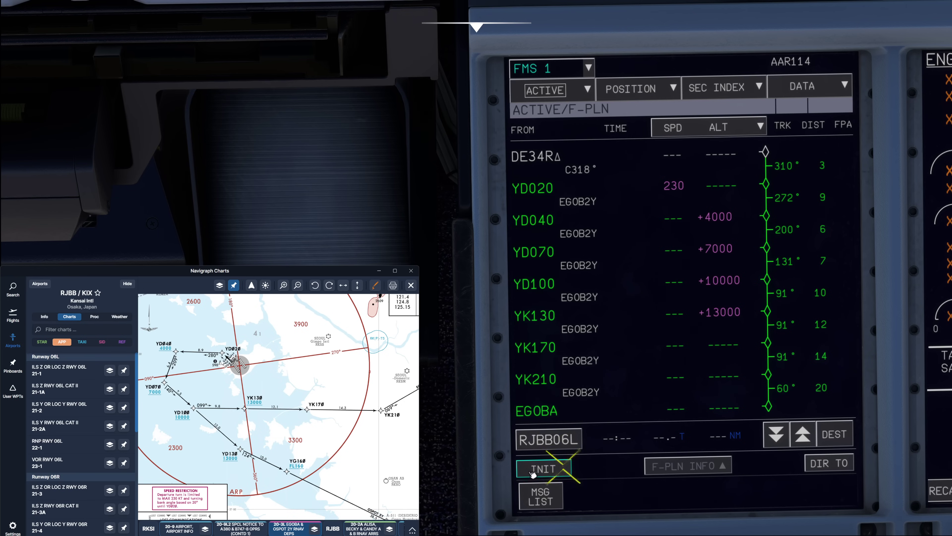
left_click(553, 471)
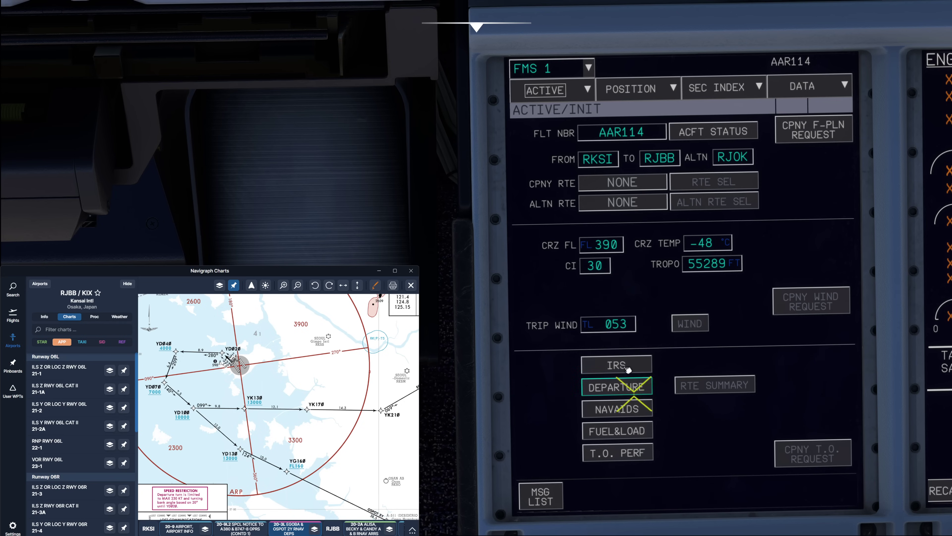
Step: Open the FMS NAVAIDS page from the INIT page
left_click(618, 408)
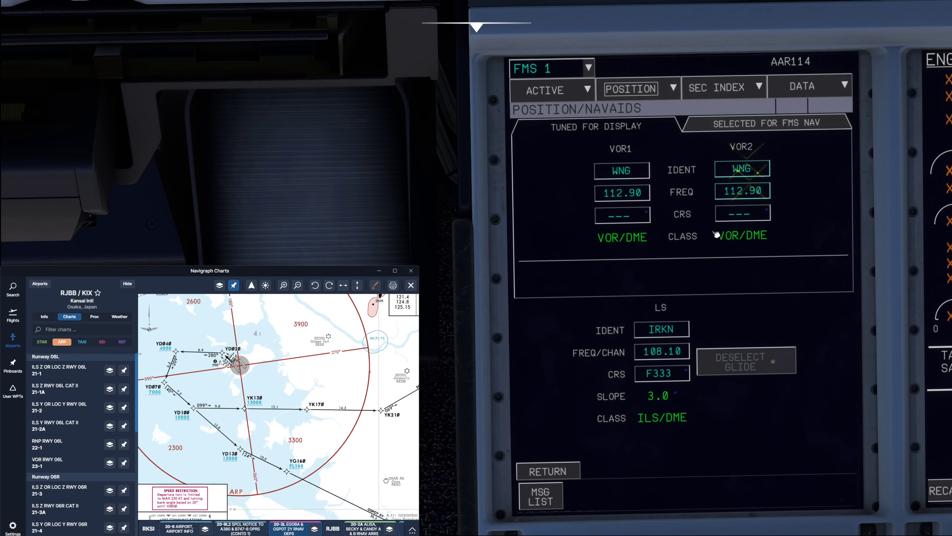
left_click_drag(284, 380, 291, 398)
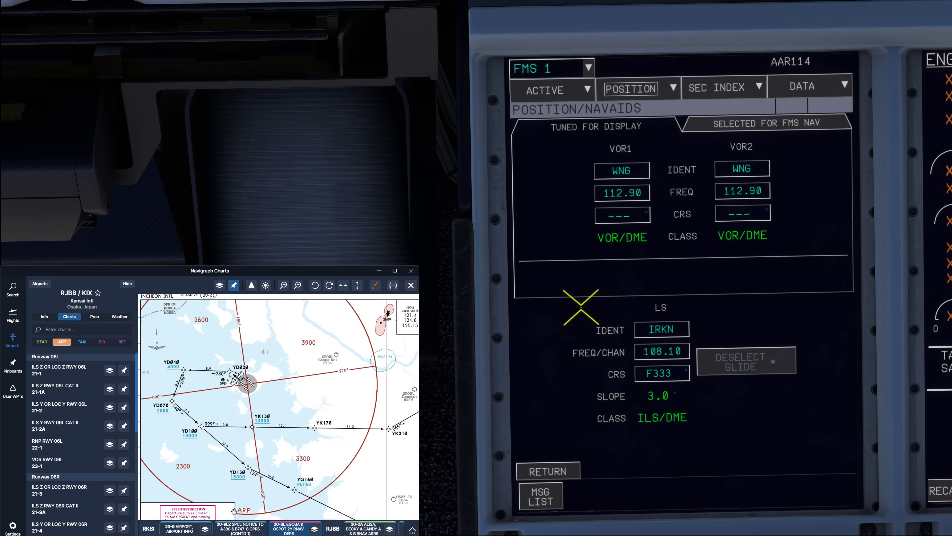
left_click_drag(212, 381, 210, 379)
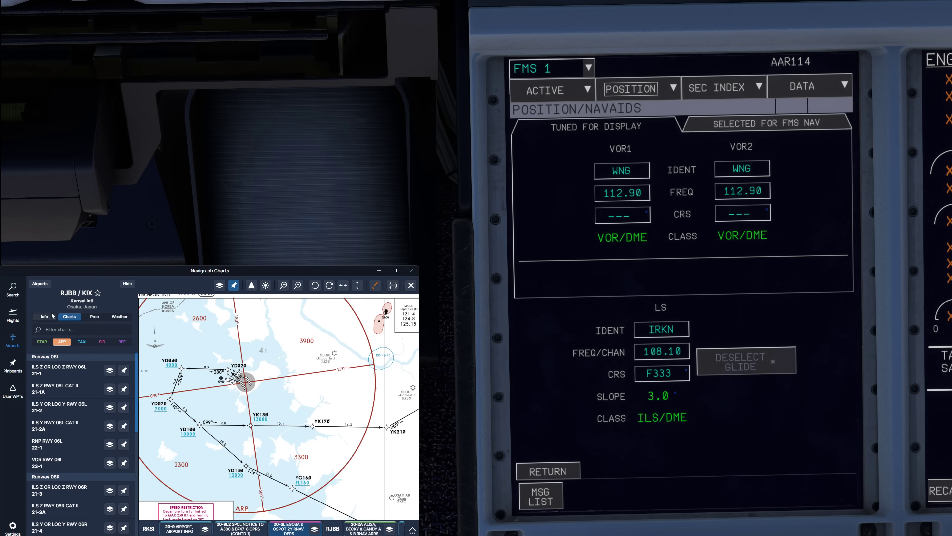
Step: Open the RKSI ILS OR LOC RWY 34R approach chart in Navigraph
left_click(148, 528)
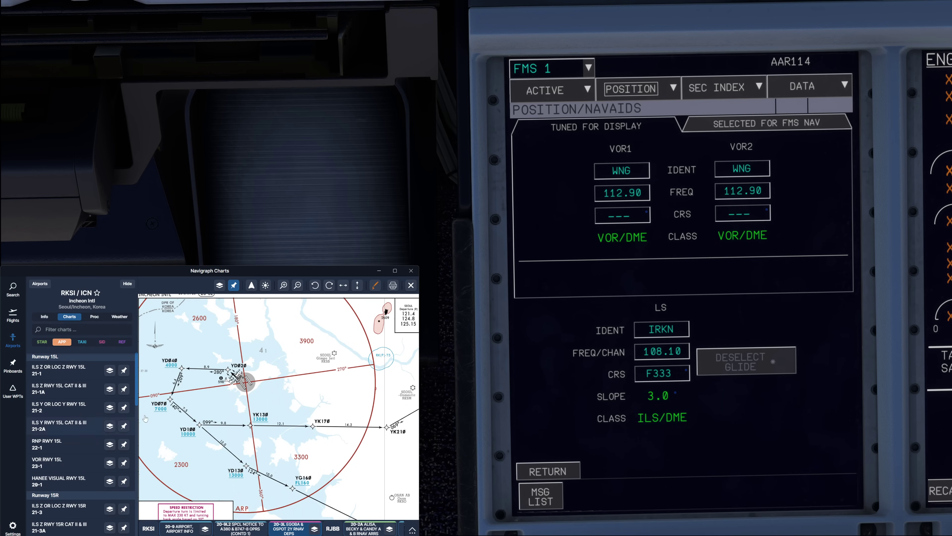
left_click_drag(139, 388, 143, 517)
left_click(80, 509)
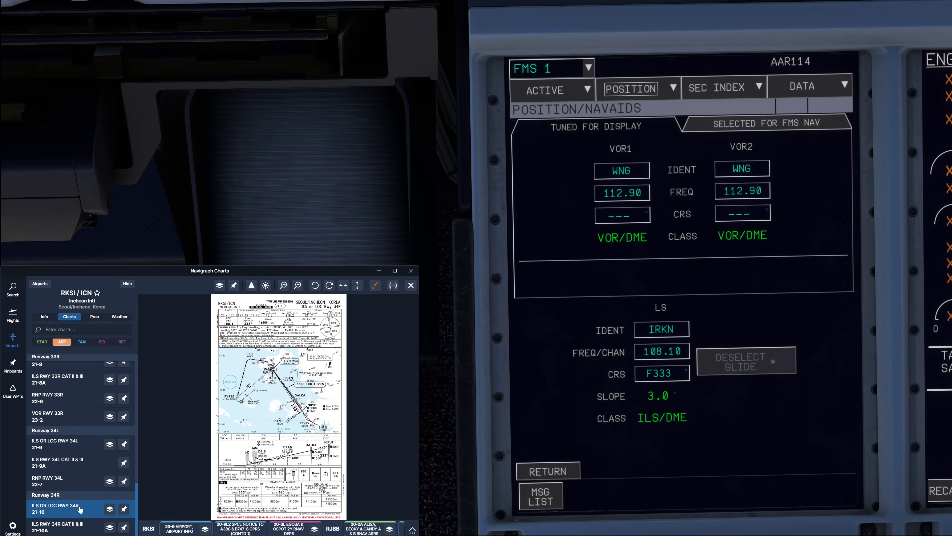
scroll(260, 361, "up", 3)
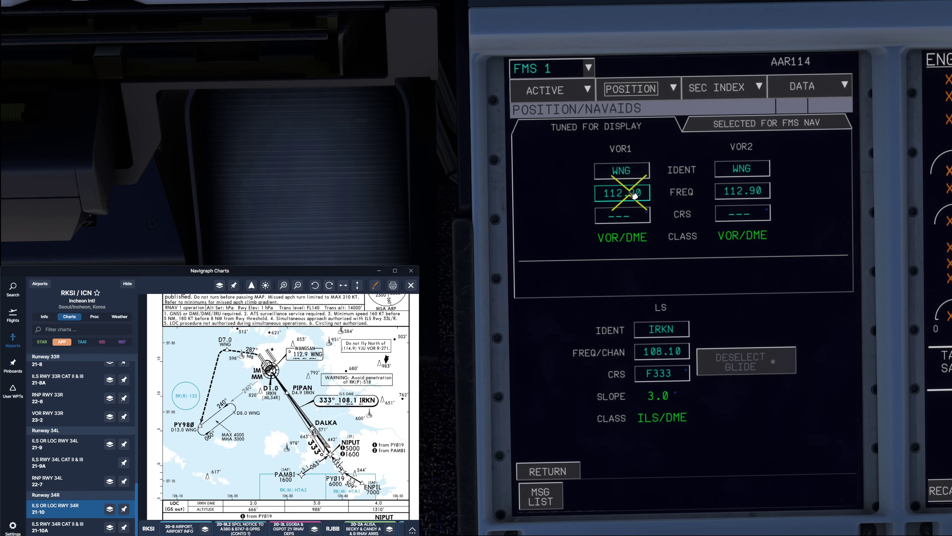
Step: Enter WNG as the VOR1 ident and 112.90 as the VOR1 frequency
left_click(640, 172)
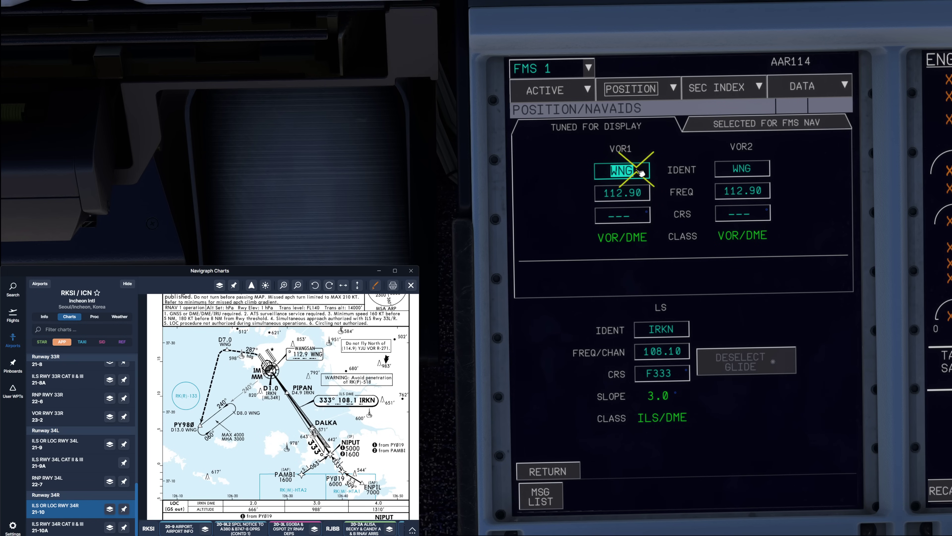
type("WNG")
key("Return")
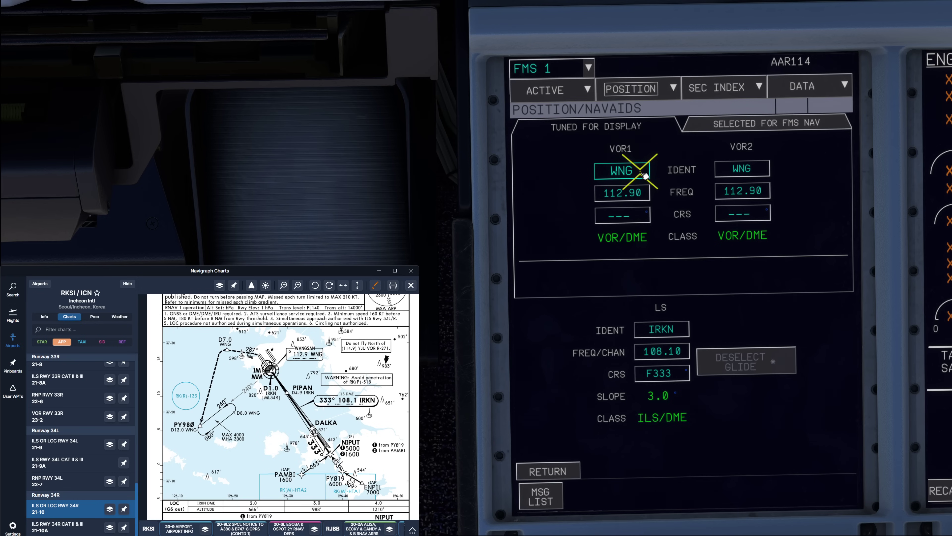
left_click(631, 203)
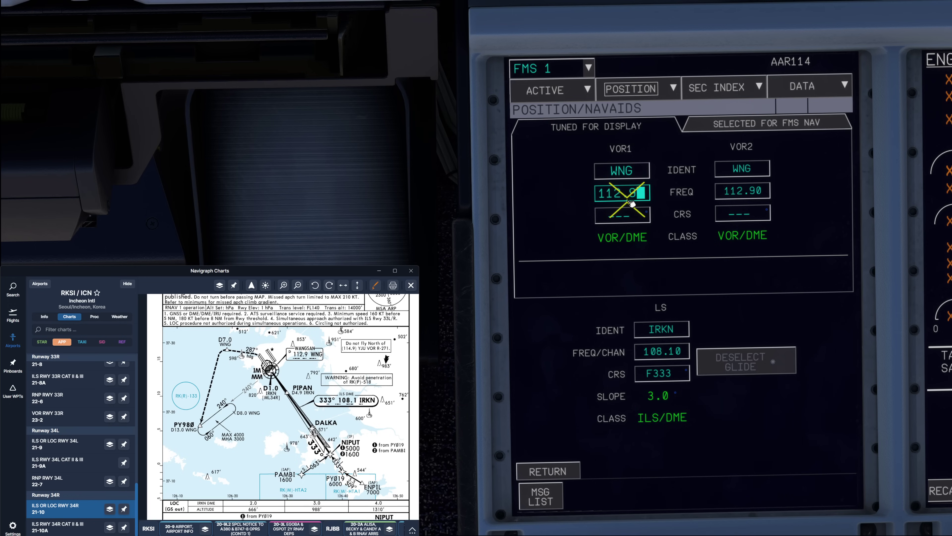
type("0")
key("Return")
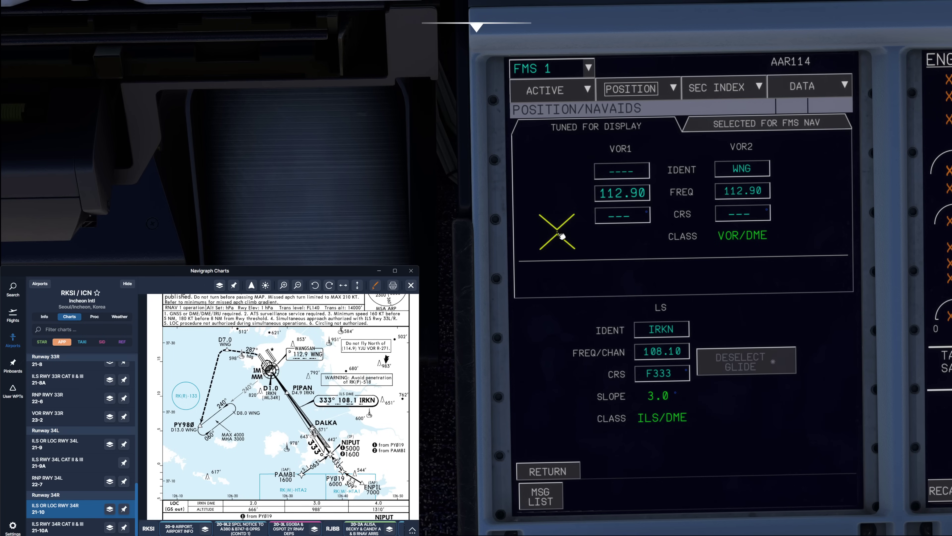
Step: Open the FUEL&LOAD page and the SimBrief OFP showing planned ZFW 350343
left_click(556, 474)
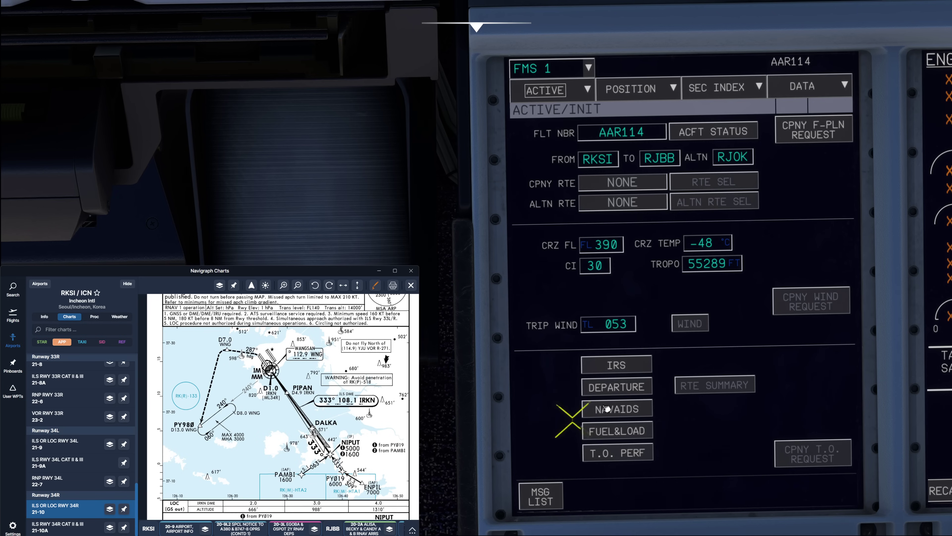
left_click(627, 434)
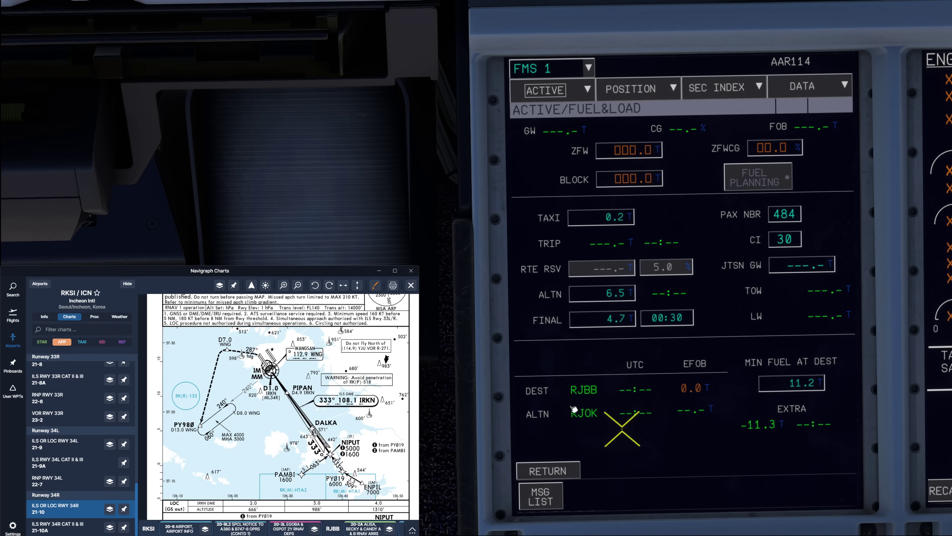
left_click(12, 315)
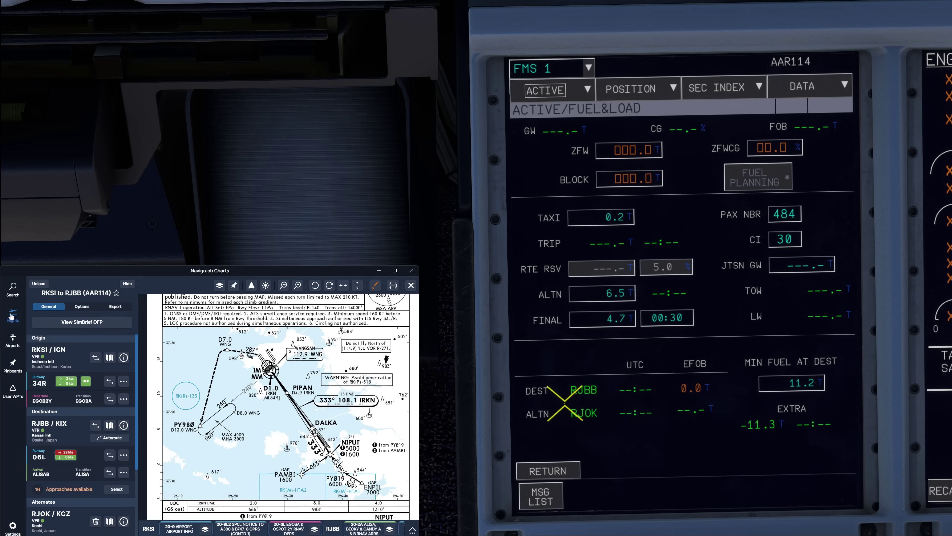
left_click(90, 324)
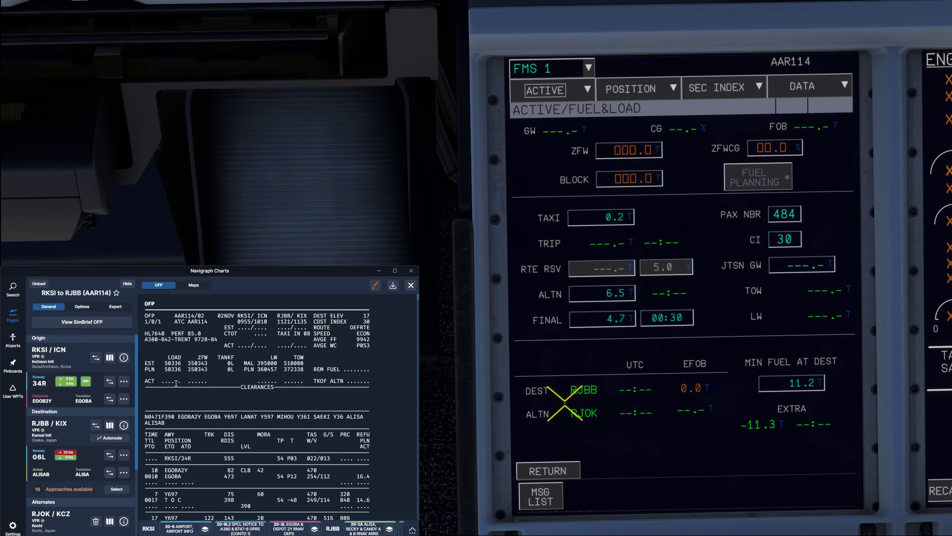
left_click_drag(187, 369, 209, 370)
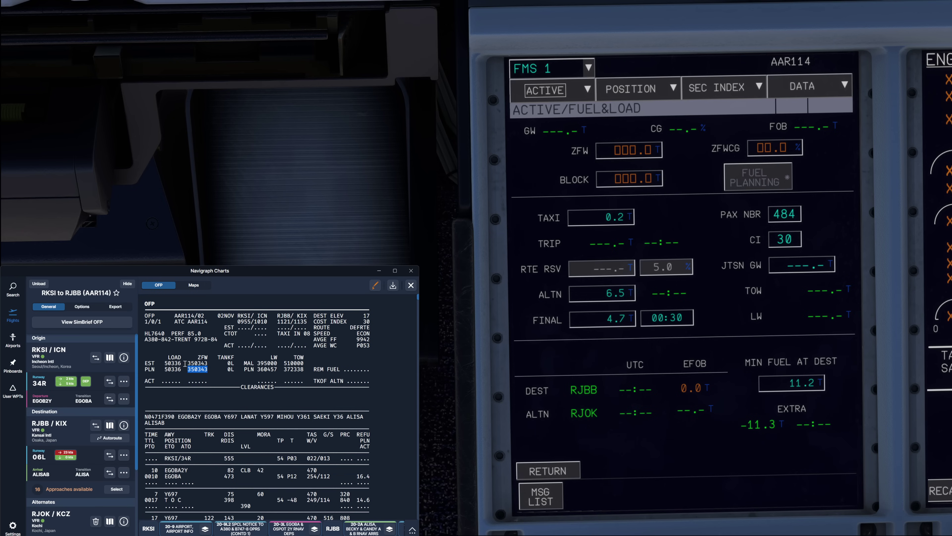
Step: Enter ZFW 350.4, ZFWCG 25.0 and block fuel 24.0
left_click(634, 151)
type("350")
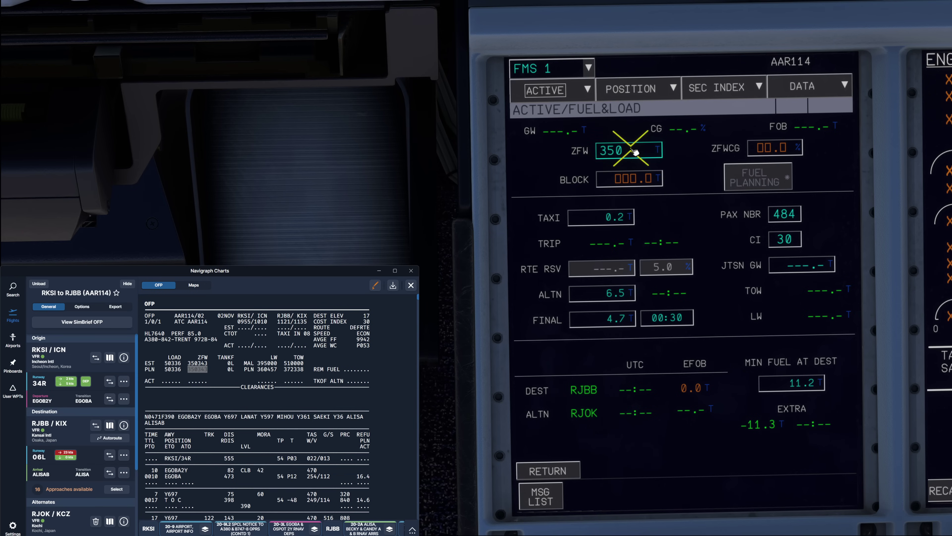
type(".4")
key("Return")
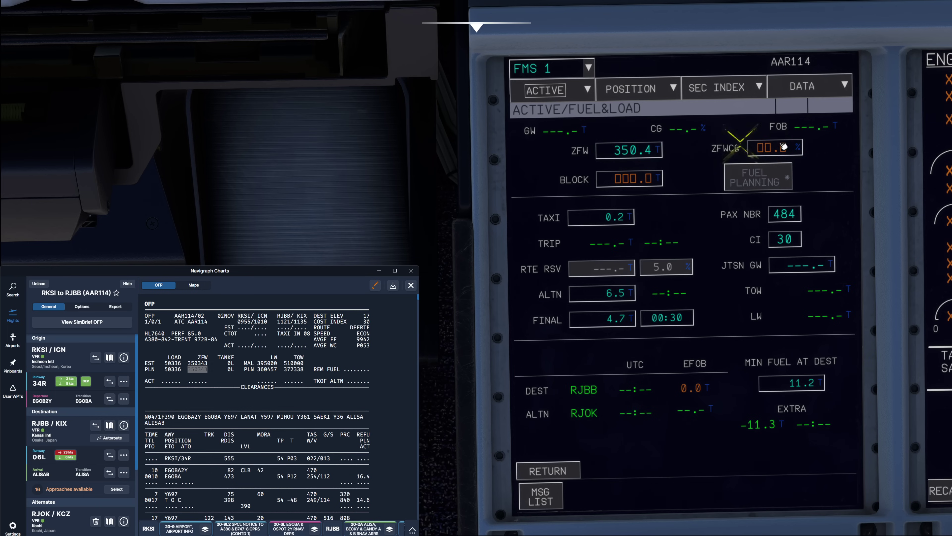
left_click(768, 152)
type("25")
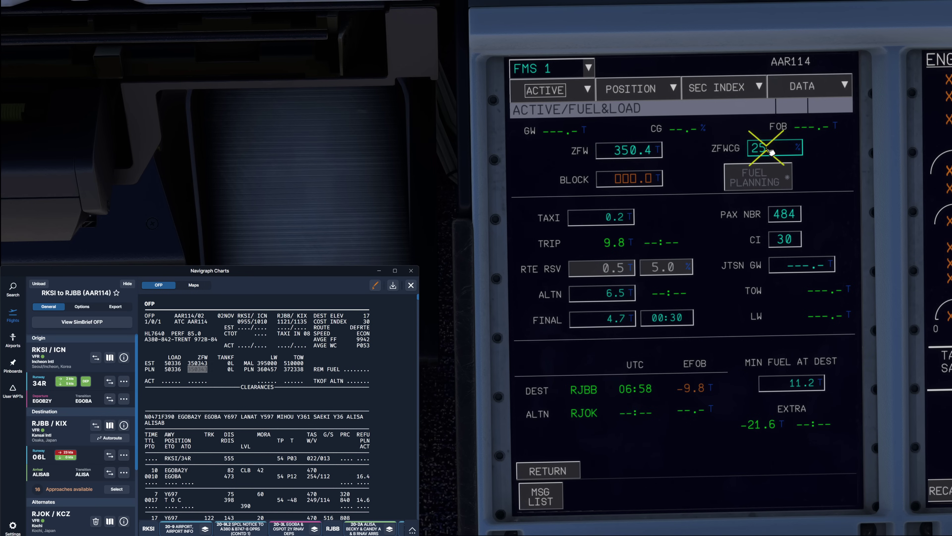
key("Return")
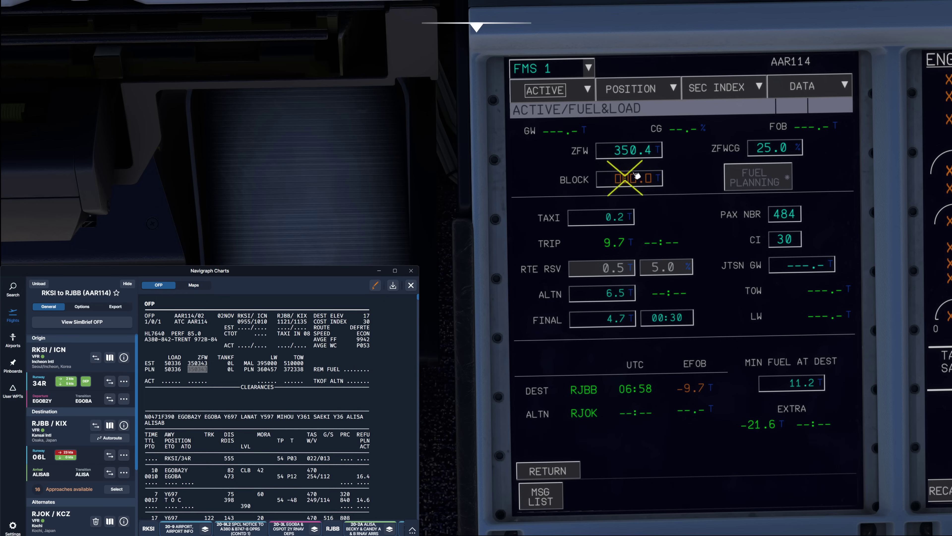
left_click(633, 181)
type("24")
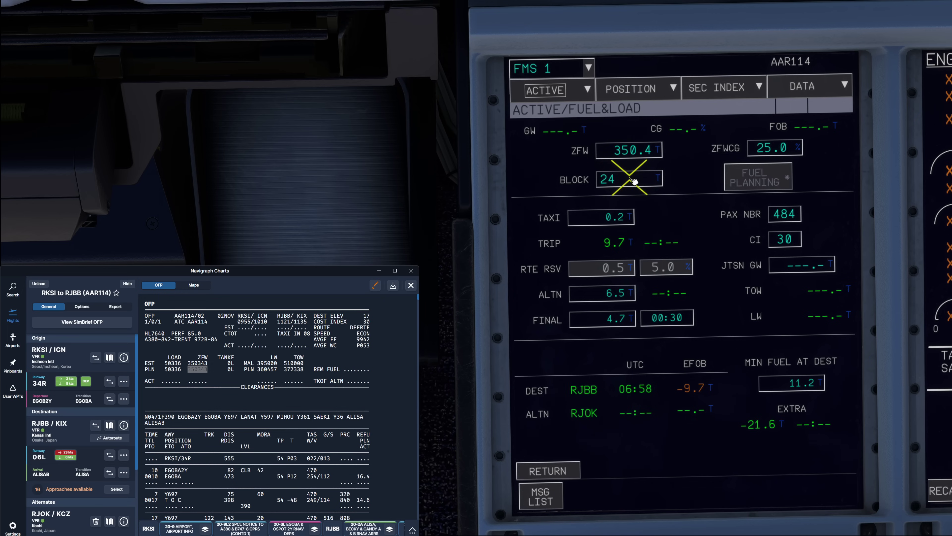
key("Return")
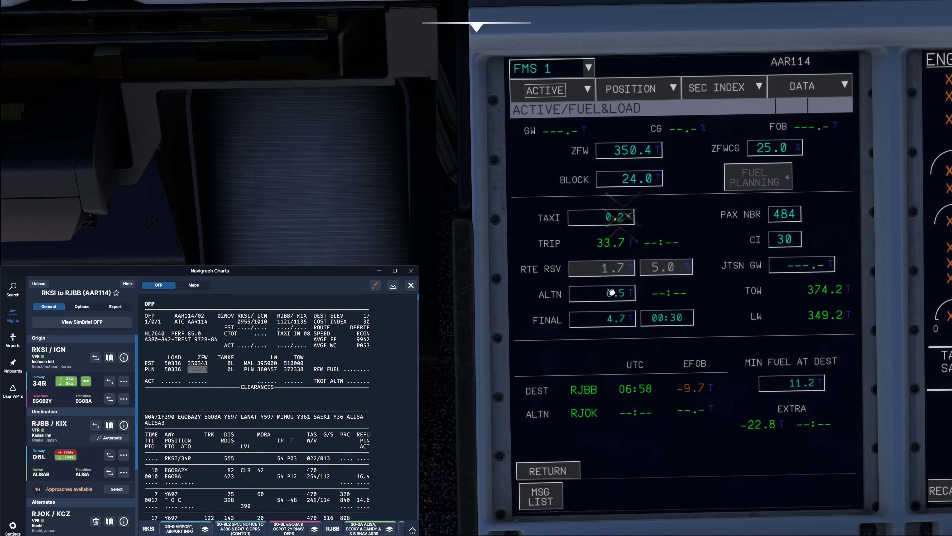
Step: Read further down the OFP and set taxi fuel to 0.8
left_click(304, 421)
scroll(304, 421, "down", 15)
scroll(305, 421, "down", 5)
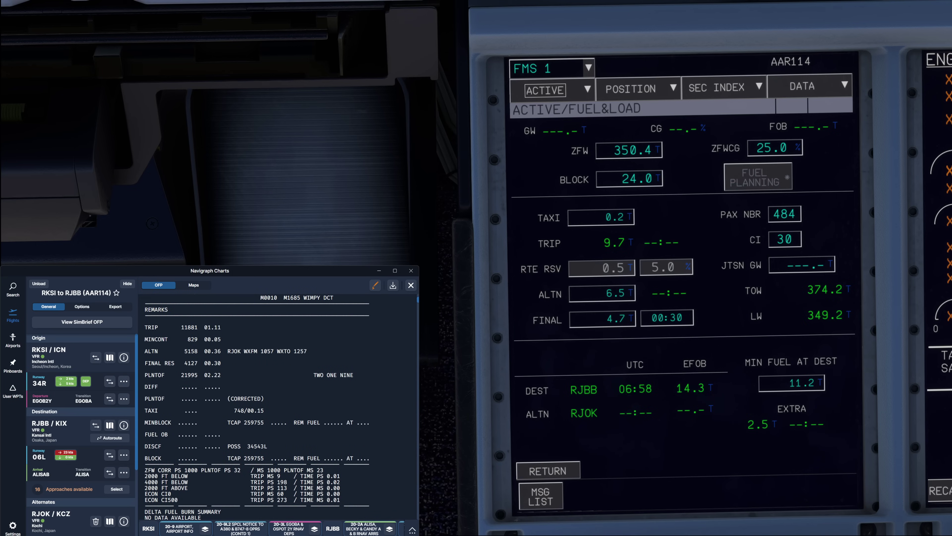
left_click(606, 221)
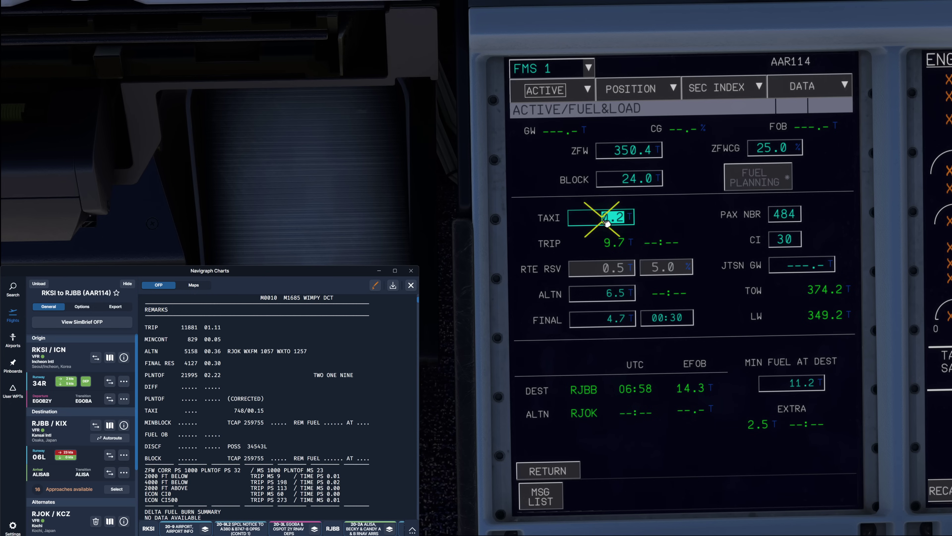
type("0.8")
key("Return")
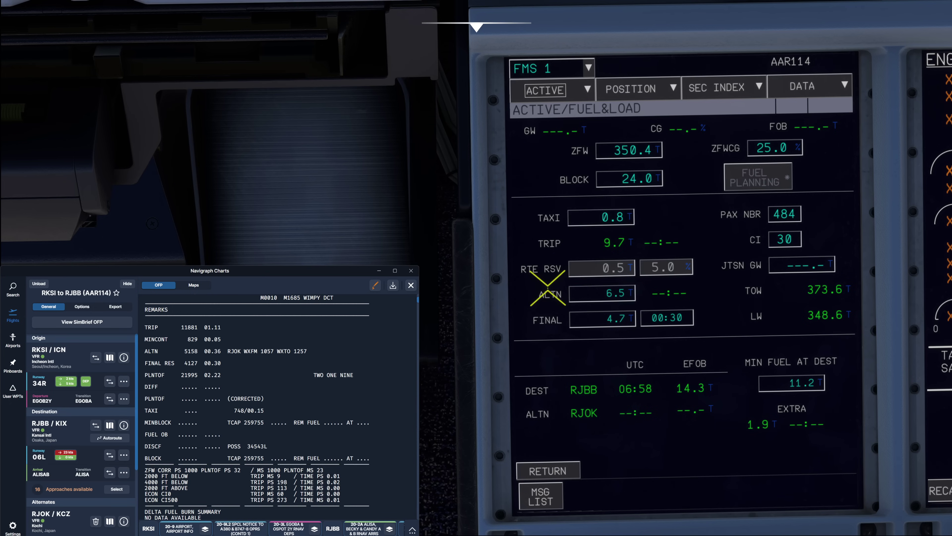
Step: Enter alternate fuel 5.2 and final reserve 4.2 from the OFP values
left_click_drag(182, 350, 201, 350)
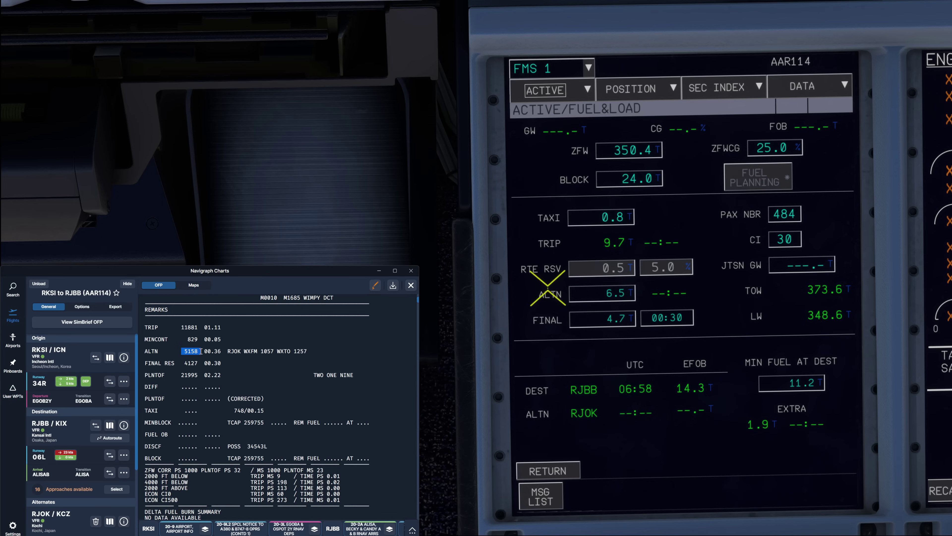
left_click(596, 297)
type("5.2")
key("Return")
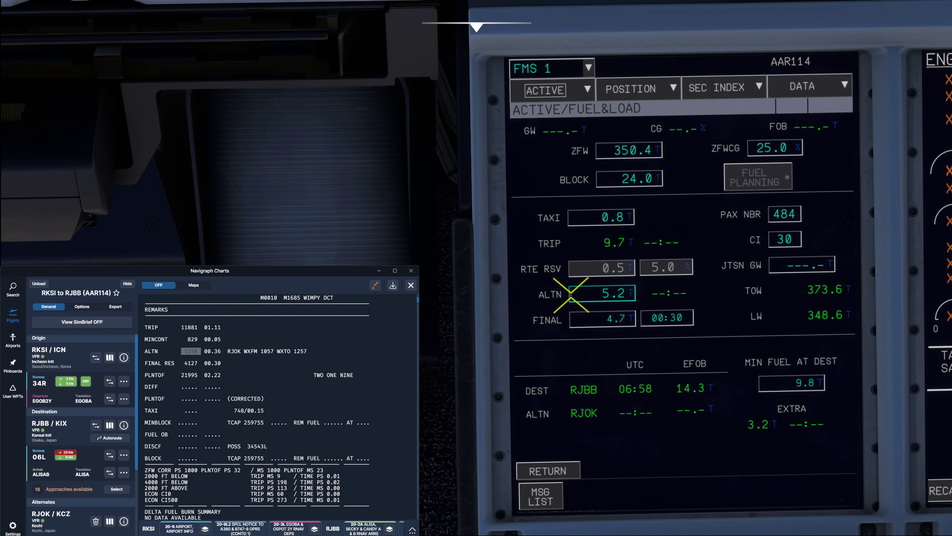
left_click_drag(184, 363, 197, 363)
left_click(595, 324)
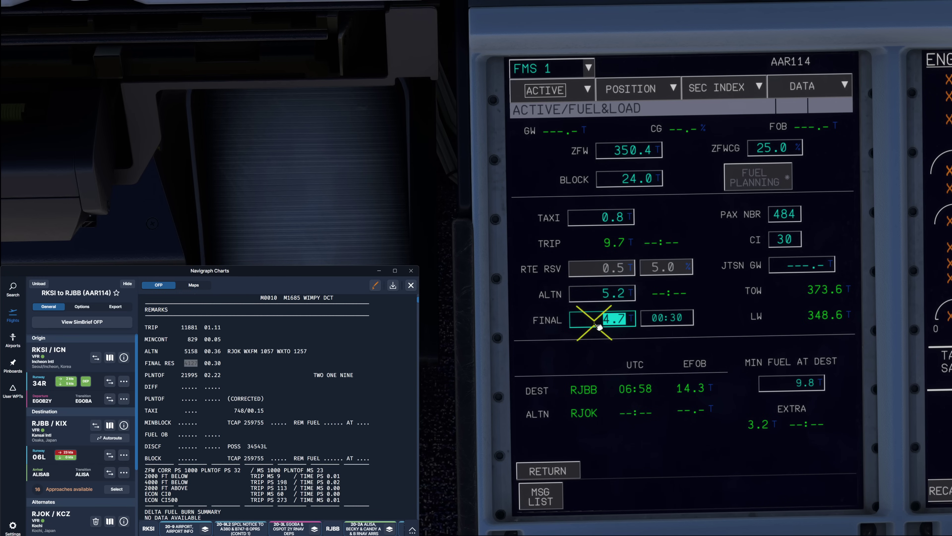
type("4.2")
key("Return")
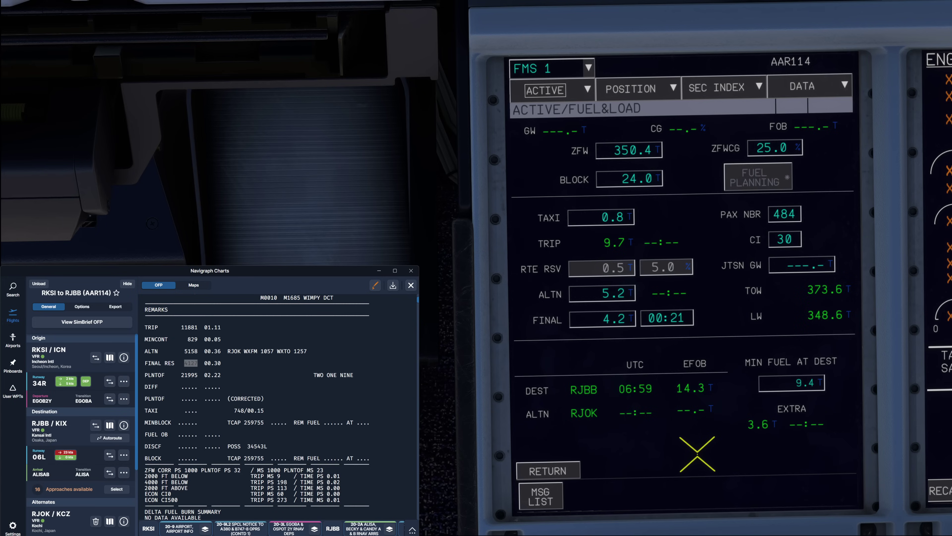
Step: Close Navigraph Charts and read the planned ZFWCG 34.24% on the EFB Payload page
key("Escape")
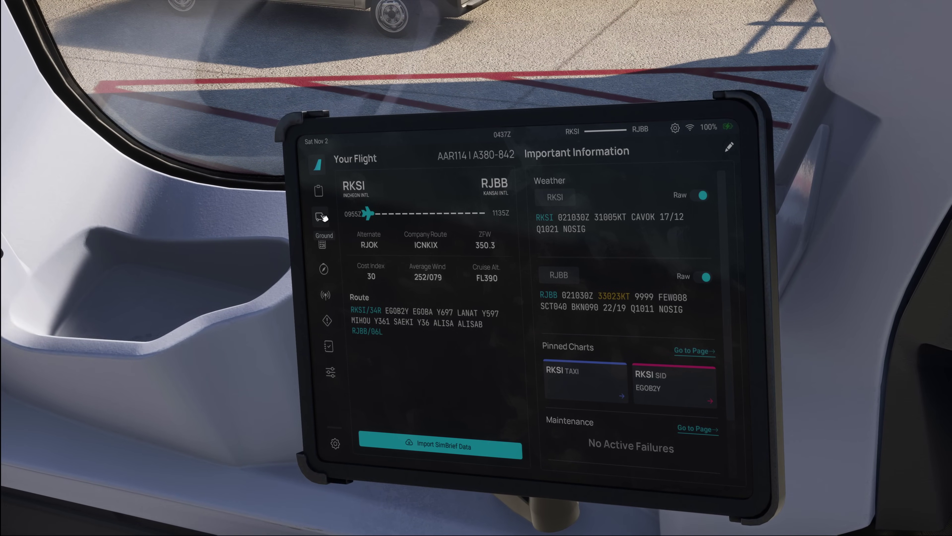
left_click(321, 216)
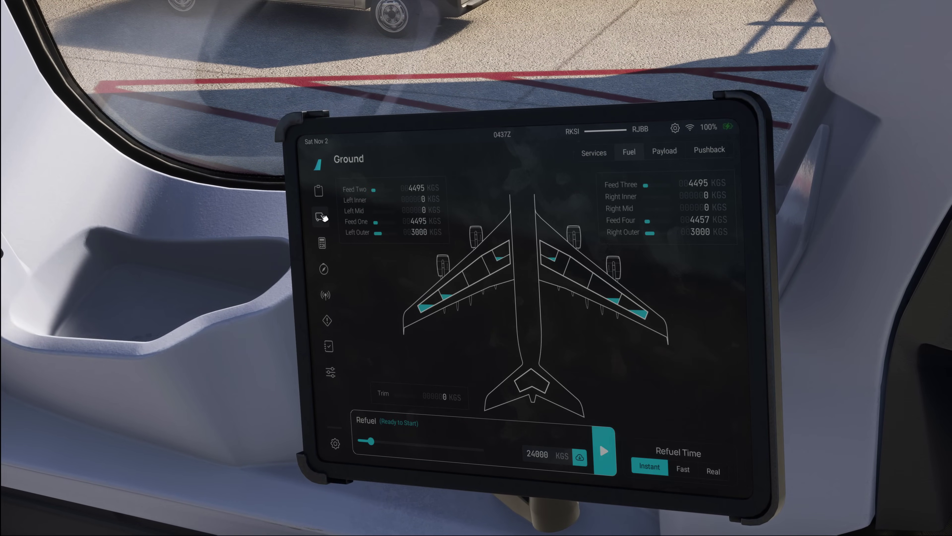
left_click(666, 151)
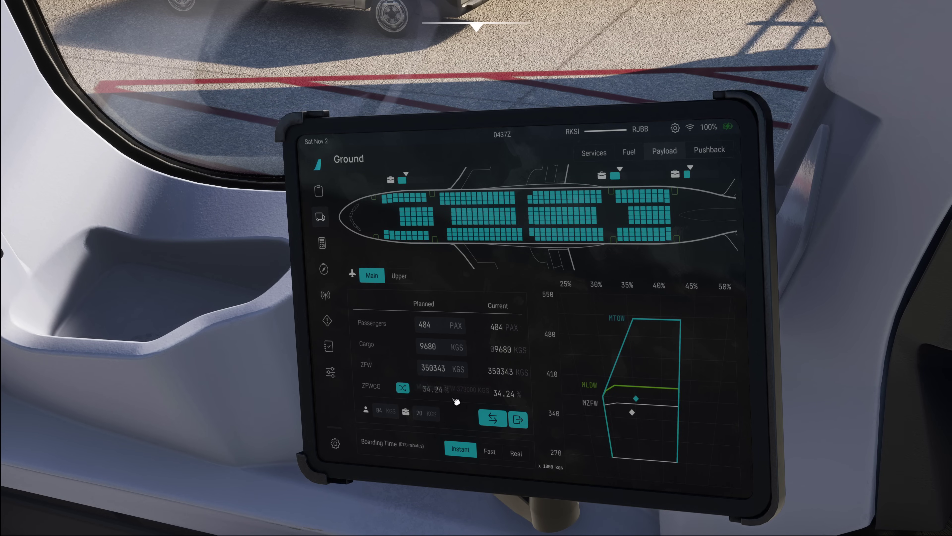
mouse_move(456, 399)
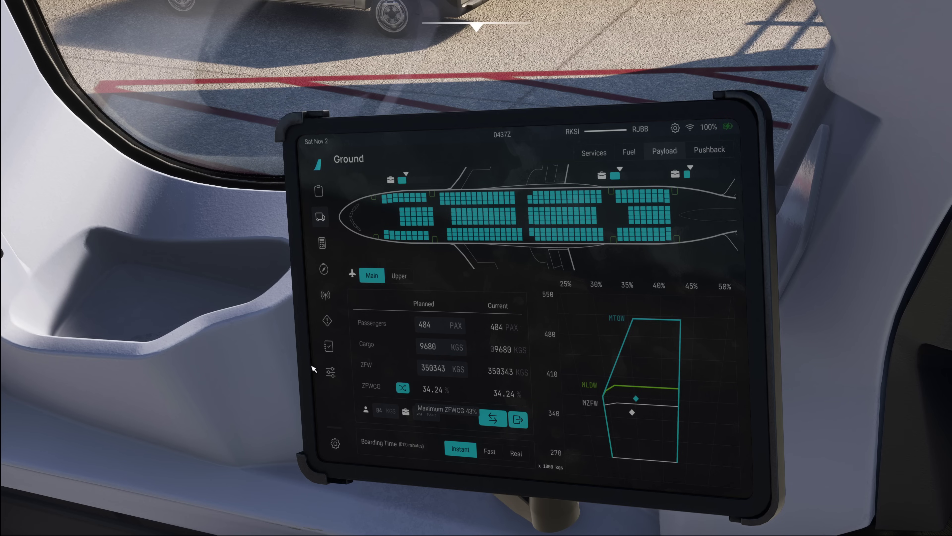
left_click_drag(290, 362, 412, 338)
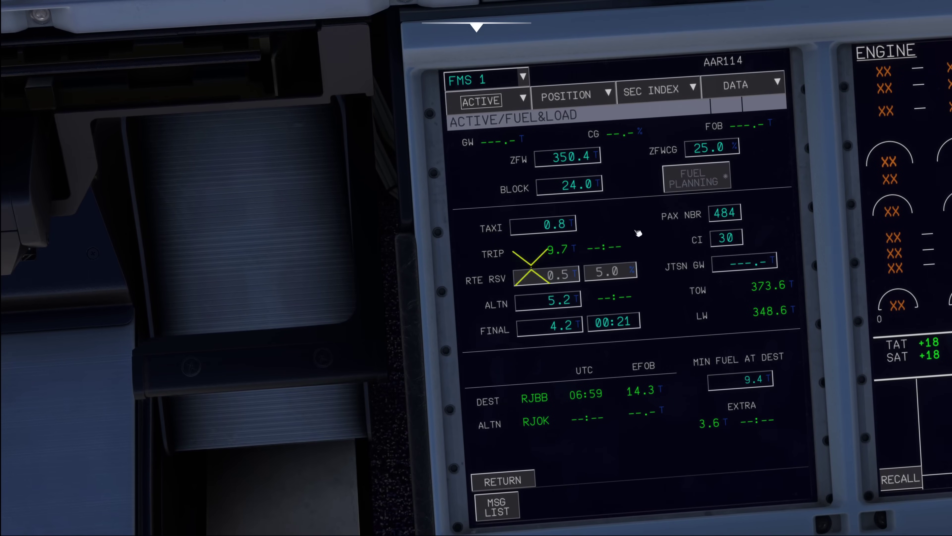
Step: Re-enter the ZFWCG as 34.2 on the fuel and load page
left_click(703, 148)
type("31.")
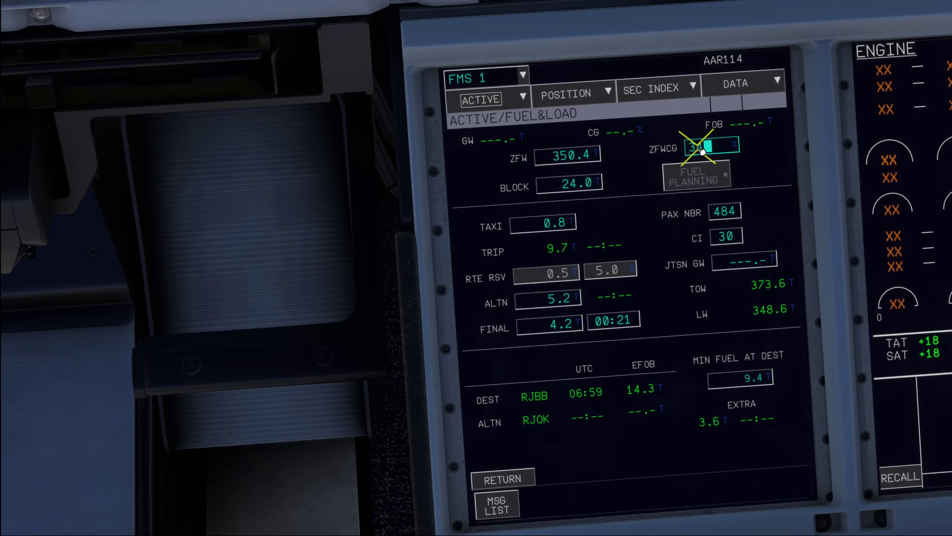
type("2")
key("Return")
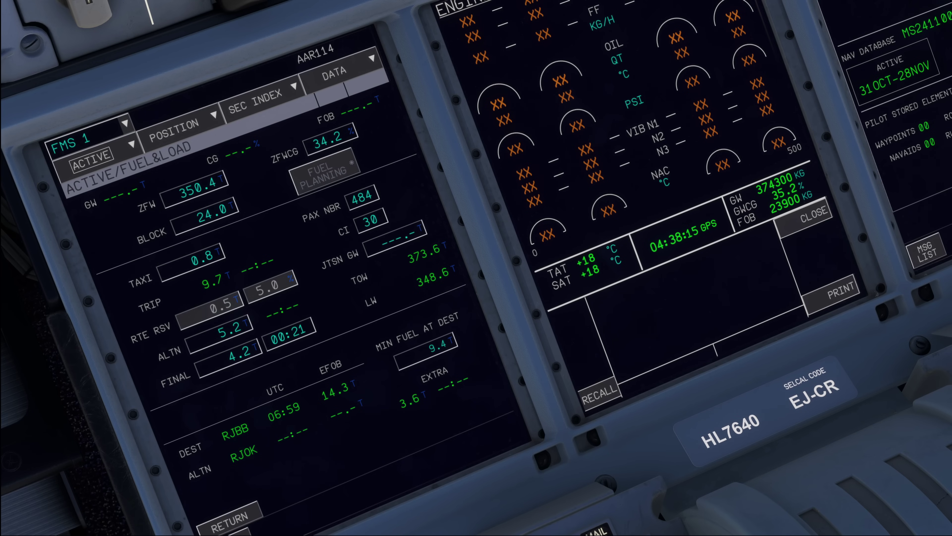
key("alt+1")
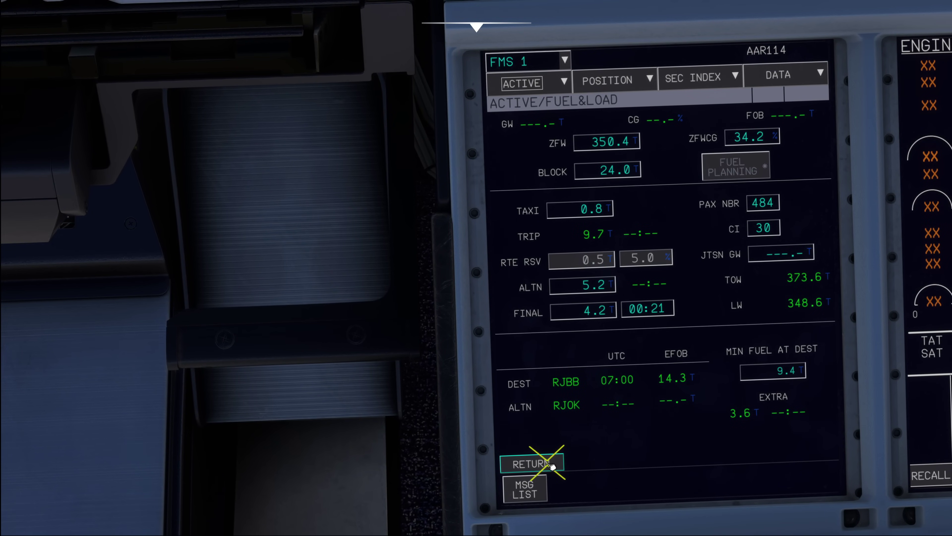
Step: Show the runway 34R T.O. PERF page alongside SimBrief's takeoff calculation (FLEX 66, V1 142)
left_click(548, 462)
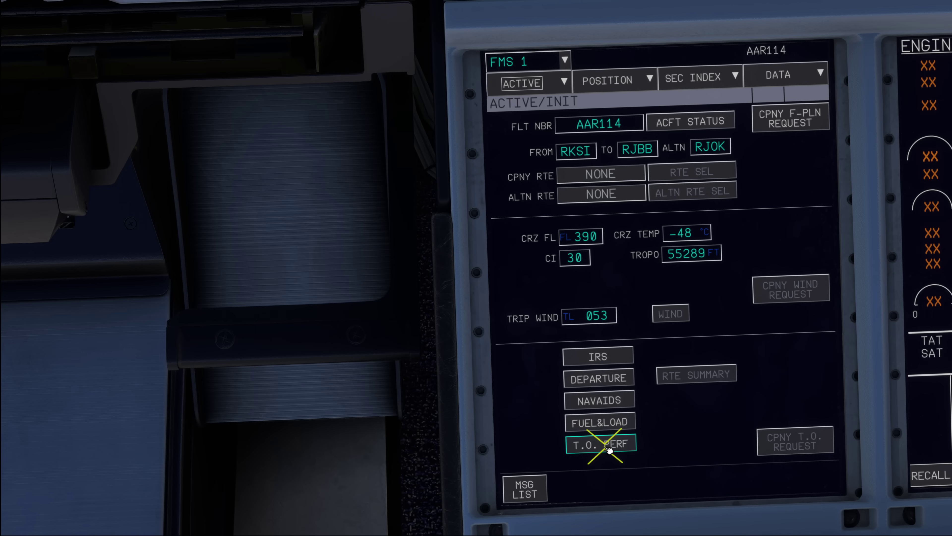
left_click(608, 448)
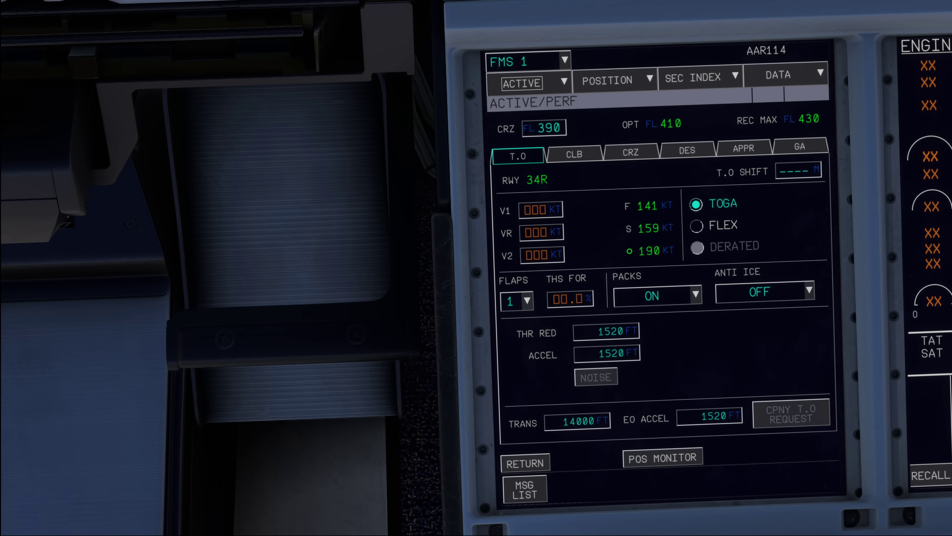
key("alt+Tab")
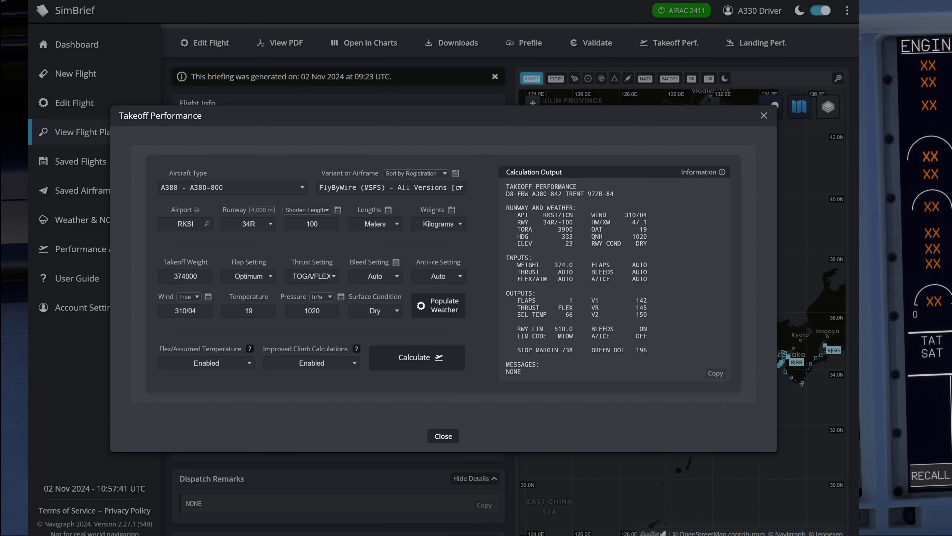
key("alt+Tab")
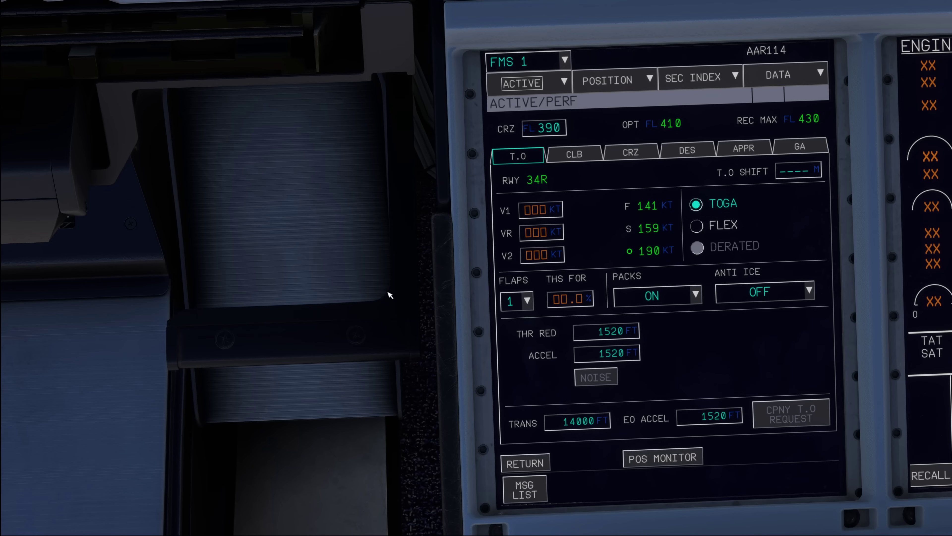
key("alt+2")
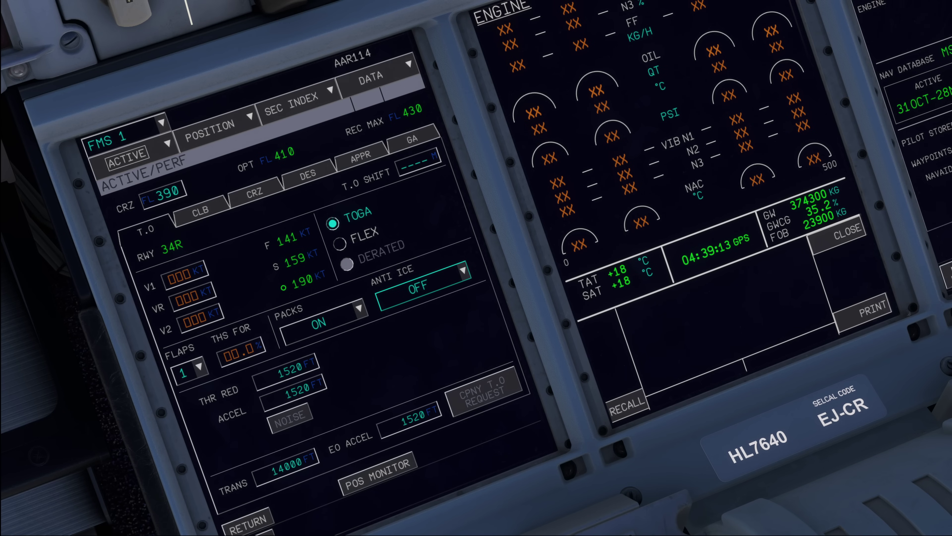
Step: Recalculate SimBrief takeoff performance at 373500 kg with current weather, giving FLEX 66 and V-speeds 142/145/150
key("alt+Tab")
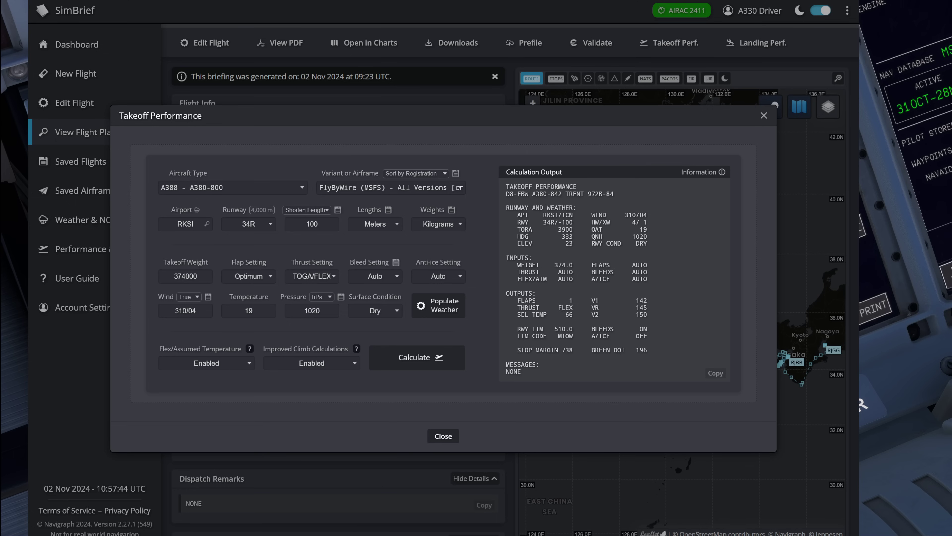
left_click_drag(208, 276, 184, 289)
type("3500")
left_click(444, 305)
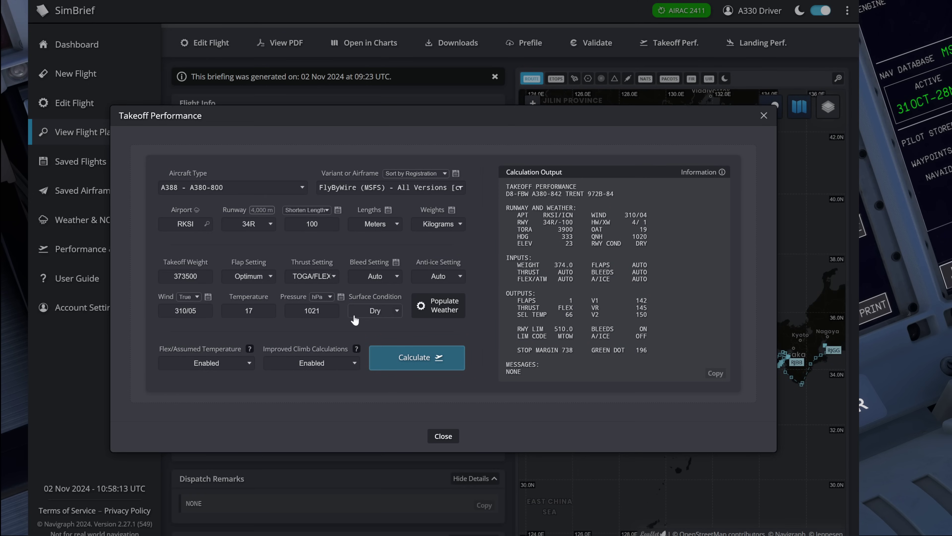
left_click(427, 358)
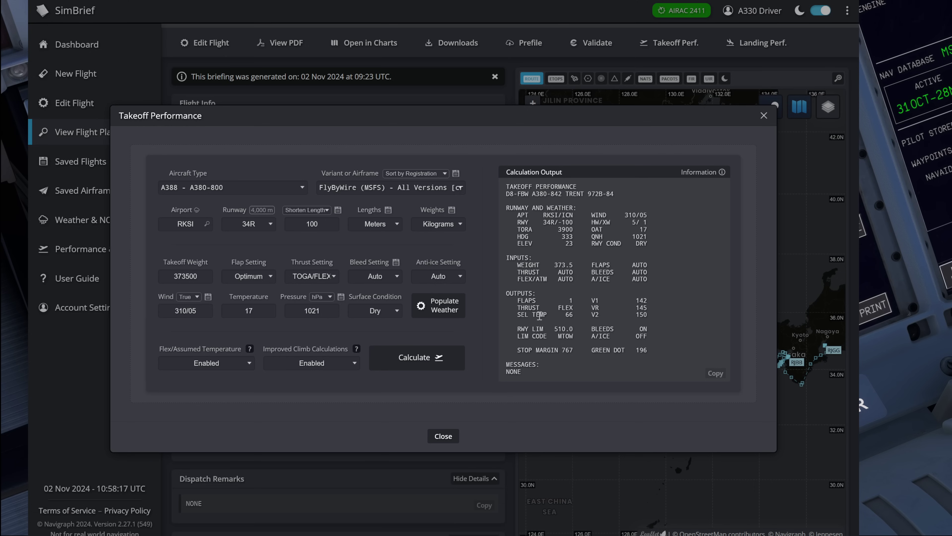
left_click_drag(519, 318, 575, 301)
left_click(589, 302)
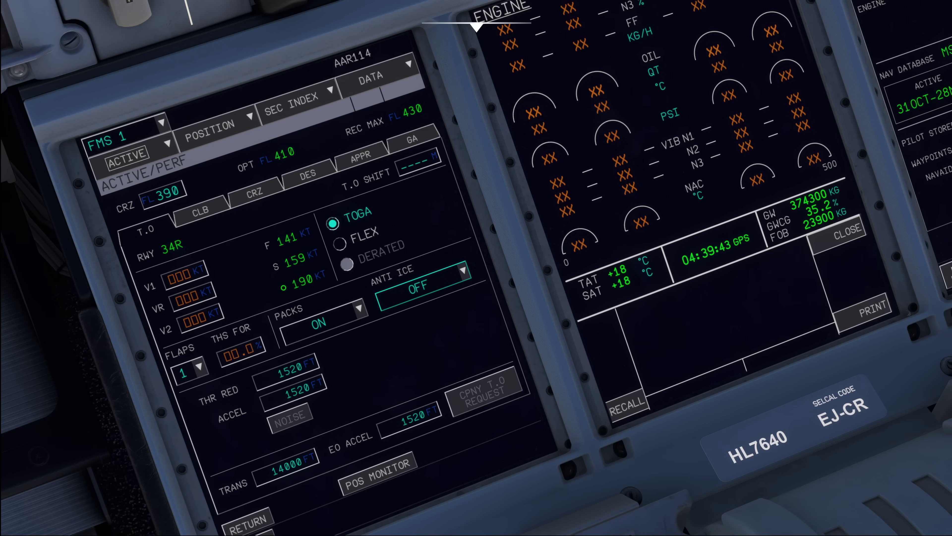
Step: Enter a 100 m take-off shift on the A380X PERF T.O page
key("alt+1")
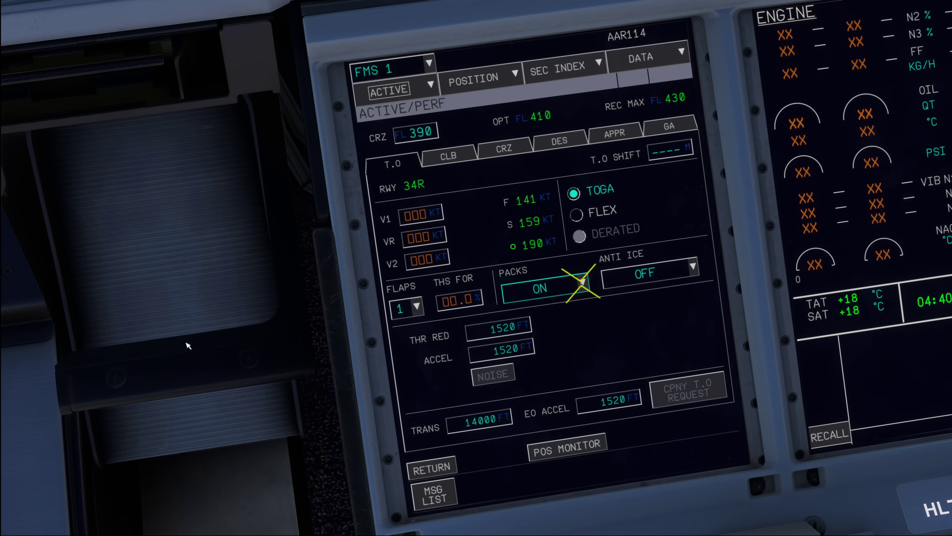
left_click(670, 150)
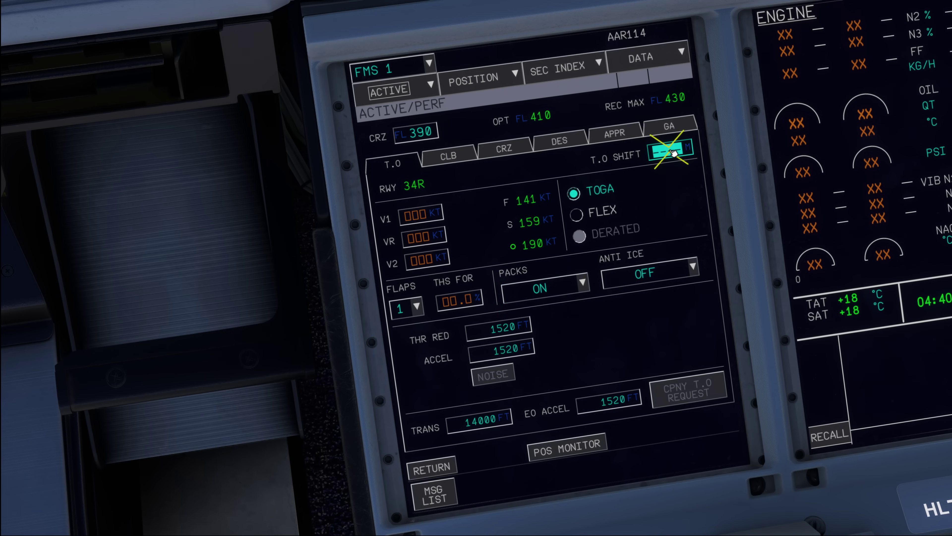
type("100")
key("Return")
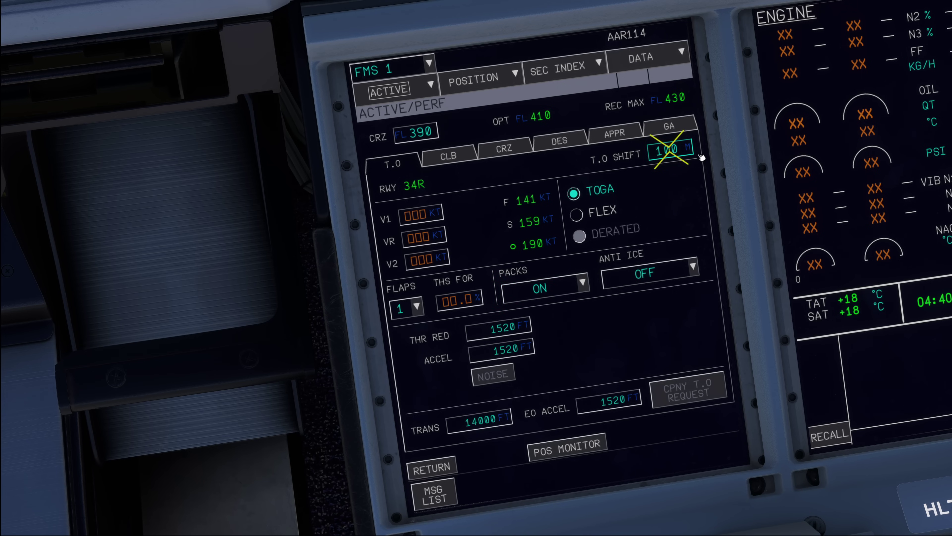
Step: Select a FLEX takeoff with a flex temperature of 66
left_click(582, 213)
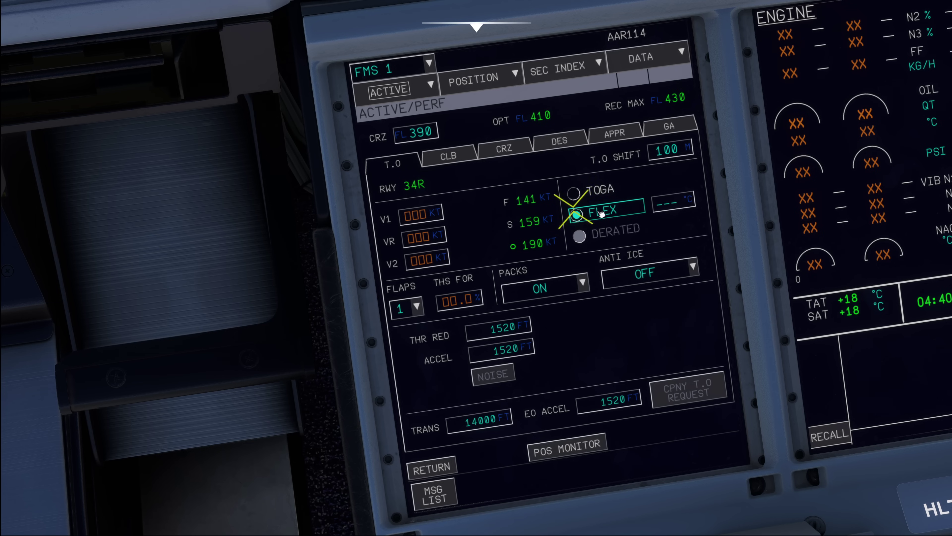
left_click(667, 206)
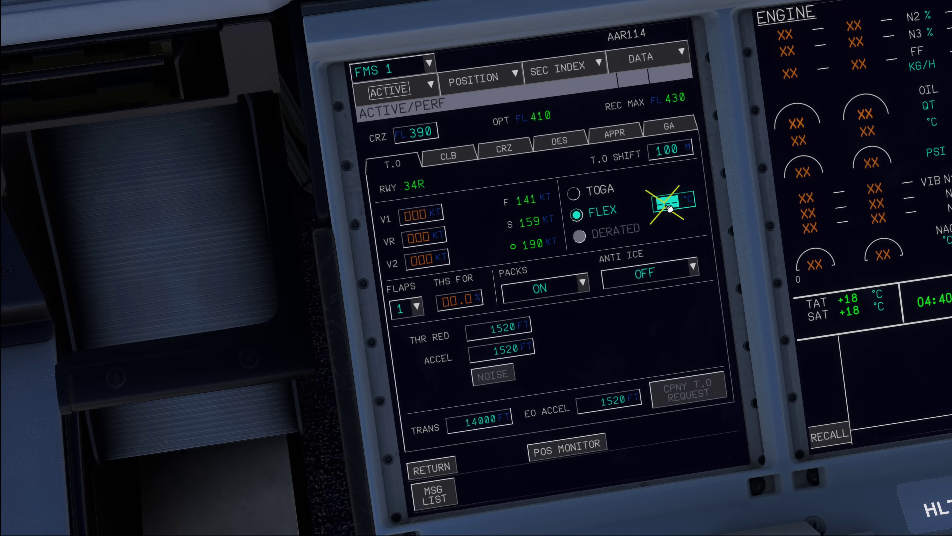
type("66")
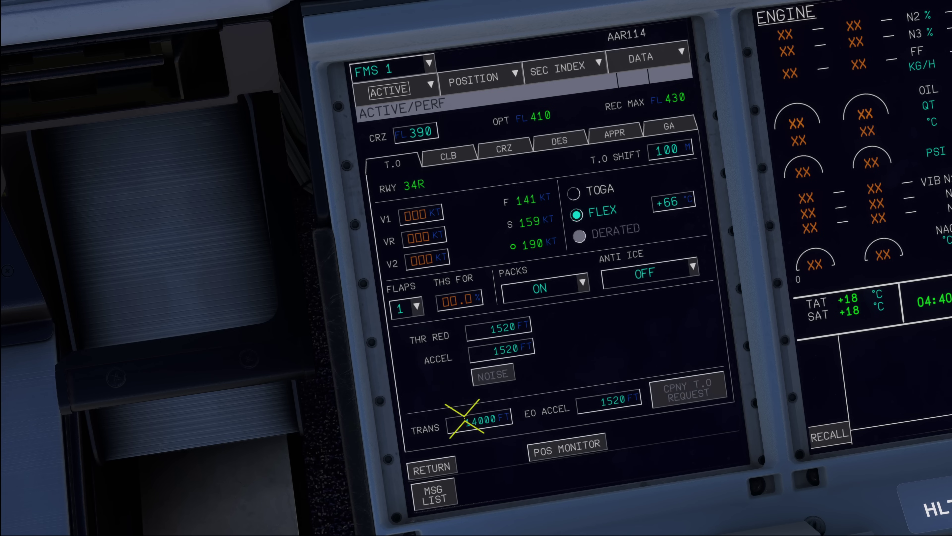
Step: Enter V1 142, VR 145 and V2 150 kt
left_click(414, 217)
type("142")
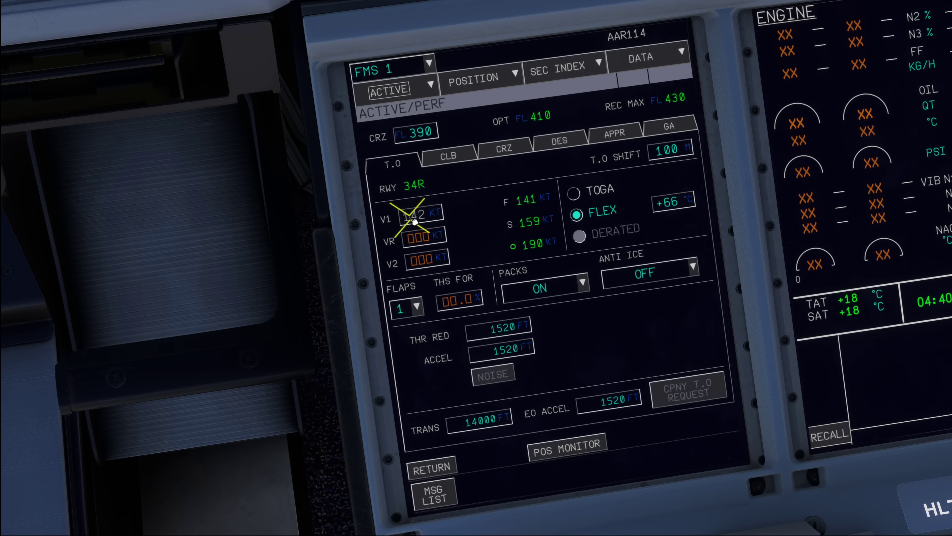
left_click(414, 240)
type("145")
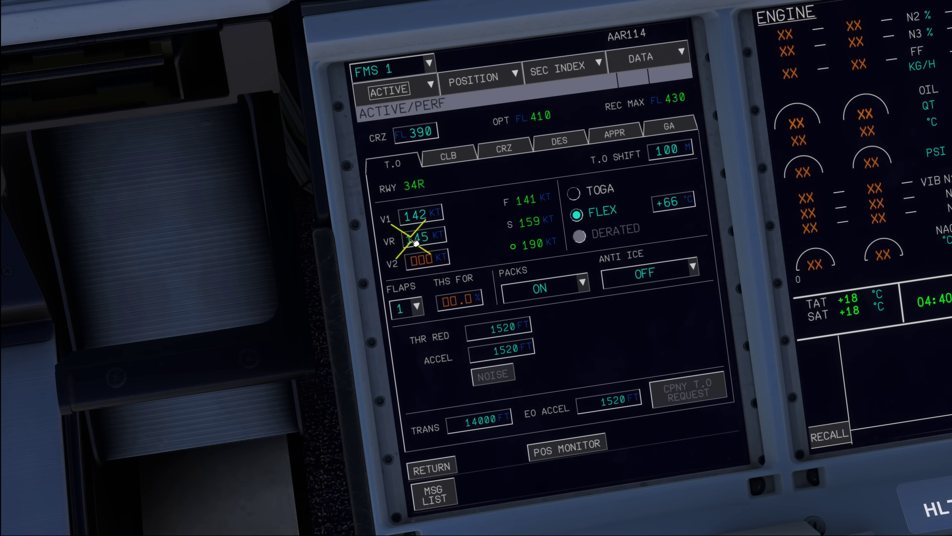
left_click(419, 260)
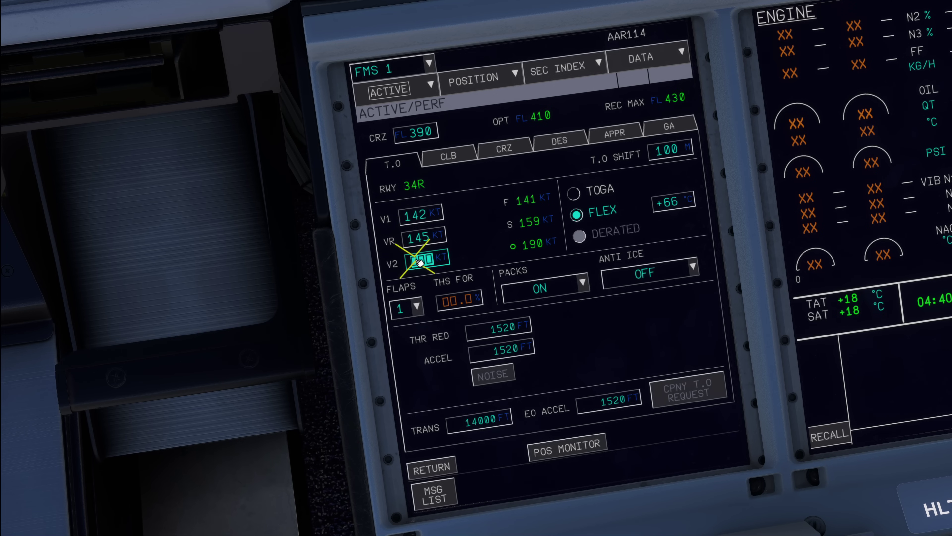
type("150")
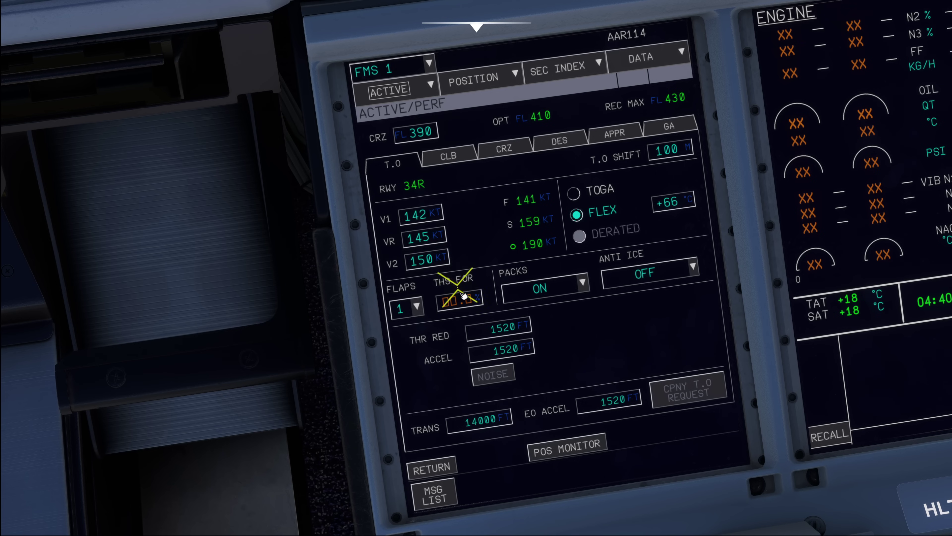
Step: Commit V2 150 and set the THS FOR takeoff trim to 35.2
left_click(450, 290)
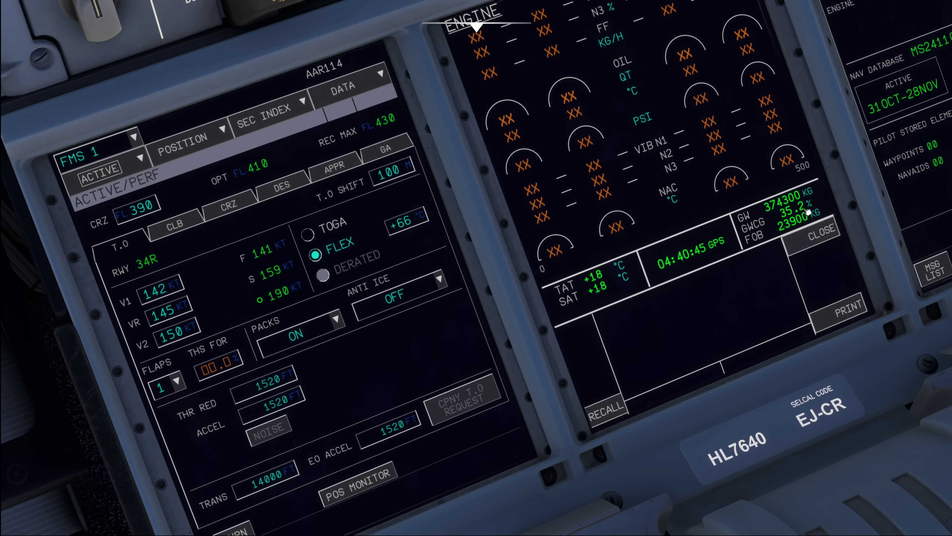
left_click(222, 363)
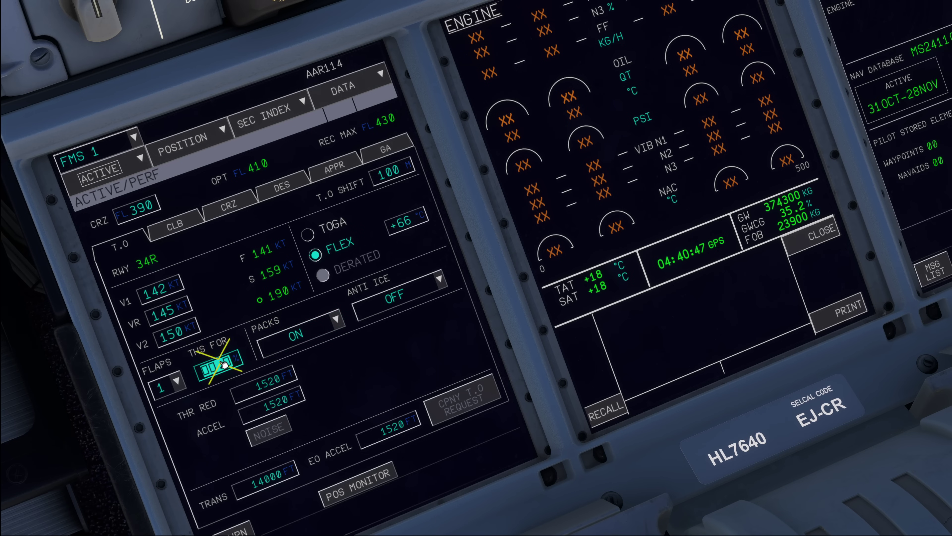
type("35")
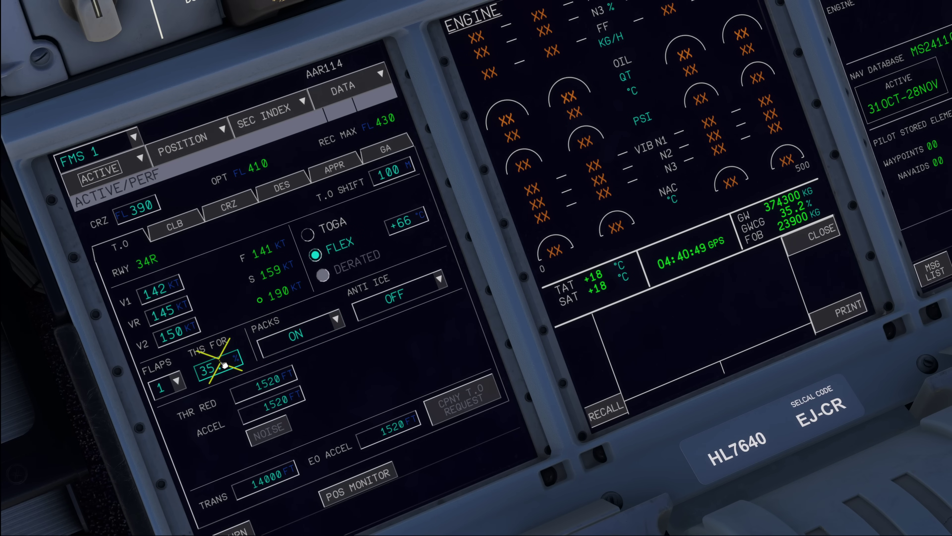
type(".2")
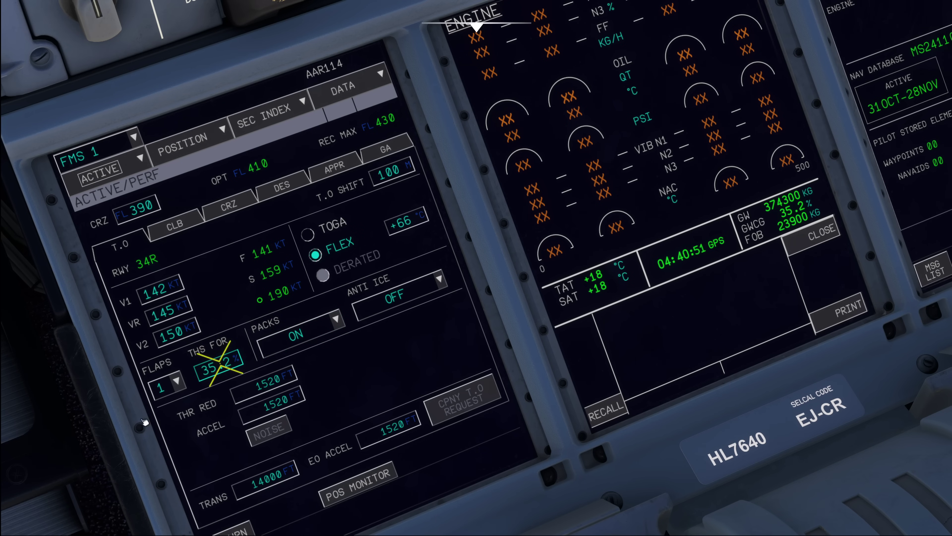
left_click(165, 403)
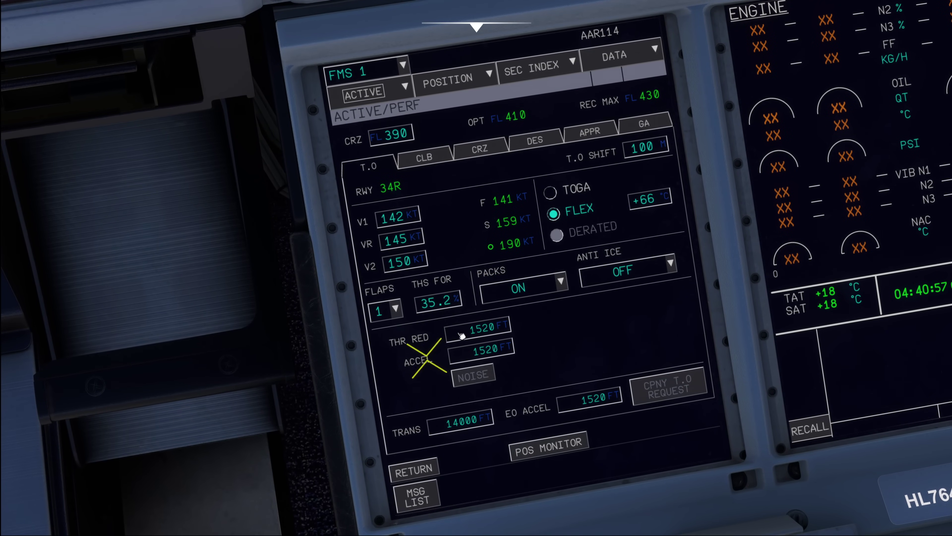
Step: Set the thrust reduction and acceleration altitudes both to 1020 ft
left_click(478, 335)
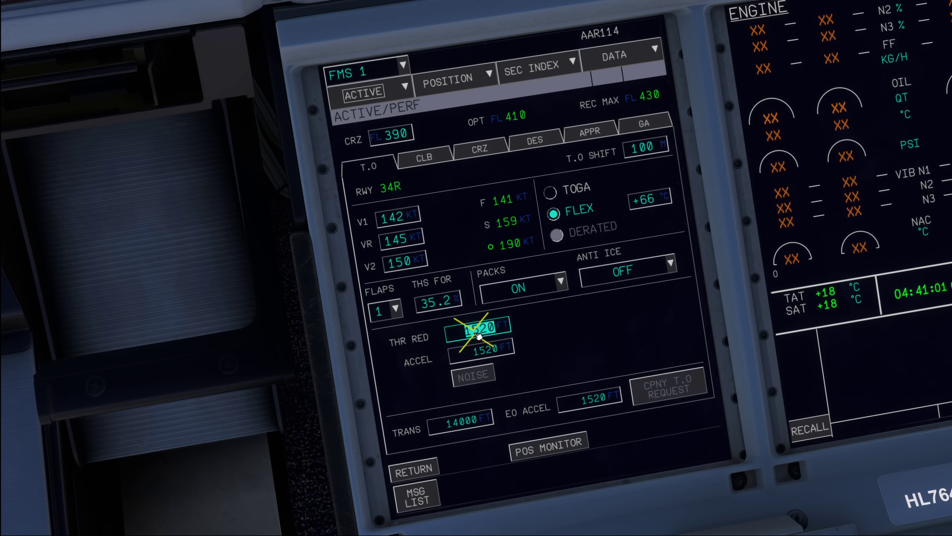
type("1020")
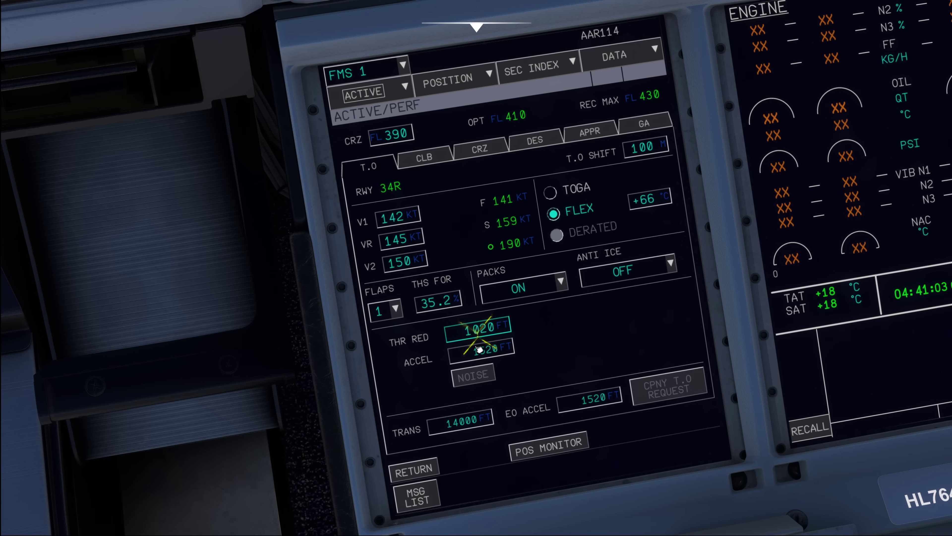
left_click(479, 349)
type("1020")
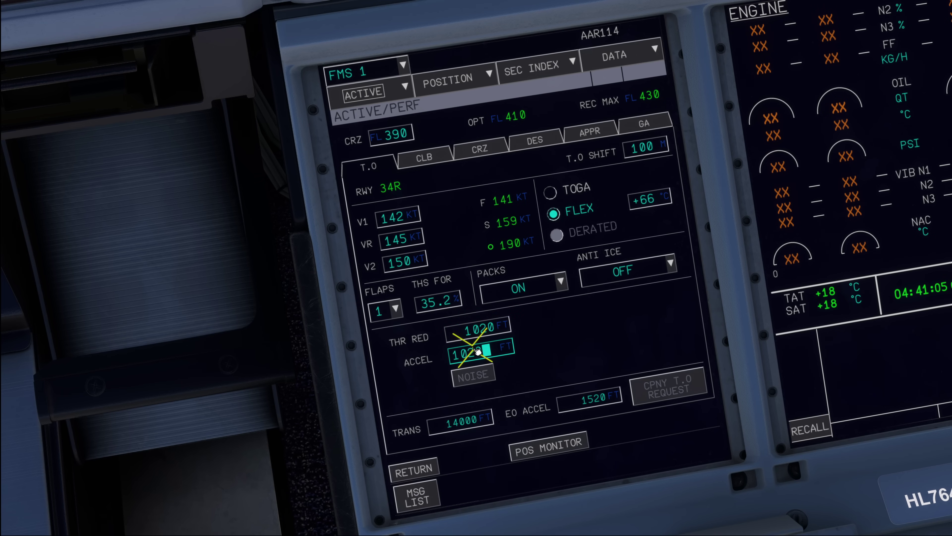
key("Return")
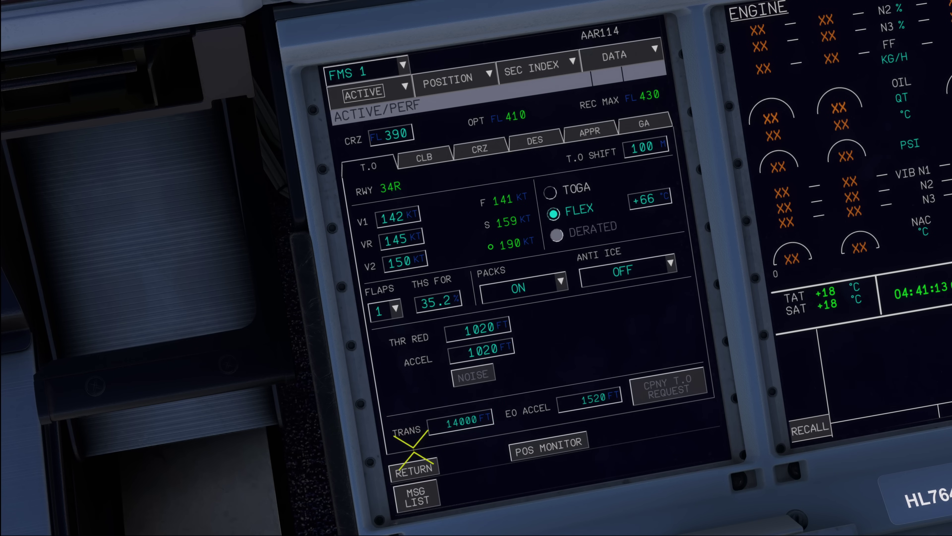
Step: Check the 14000 ft transition altitude on the EGOBA & OSPOT 2Y departure chart, then hide Navigraph
key("alt+Tab")
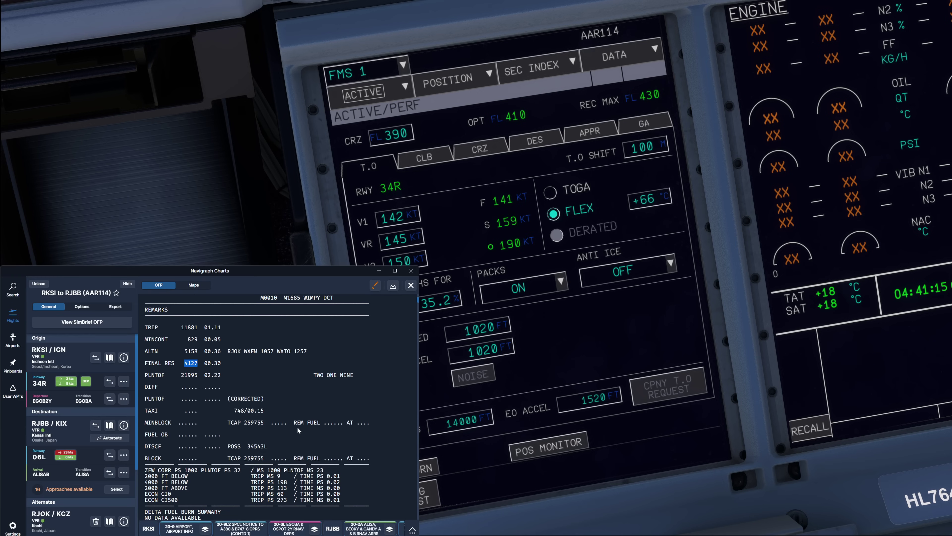
left_click(288, 528)
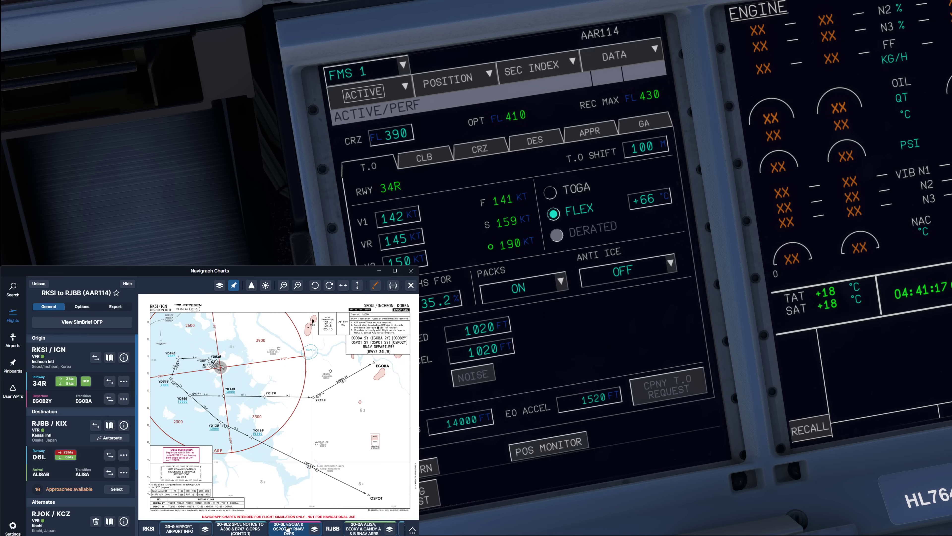
scroll(378, 306, "up", 5)
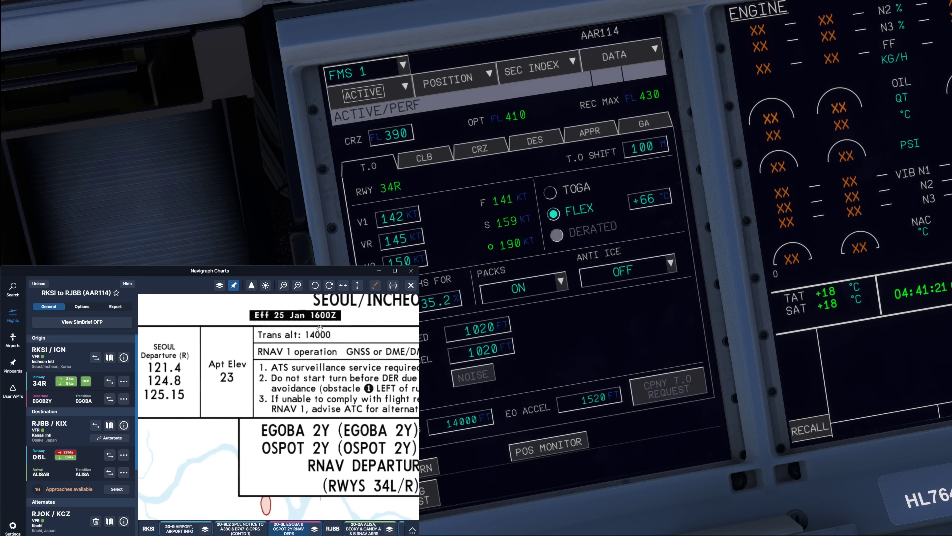
key("alt+Tab")
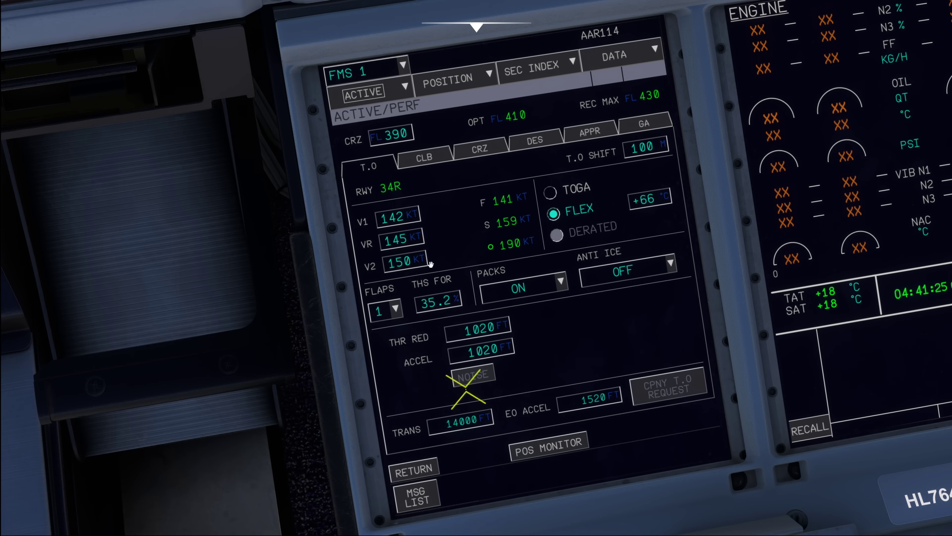
left_click(398, 239)
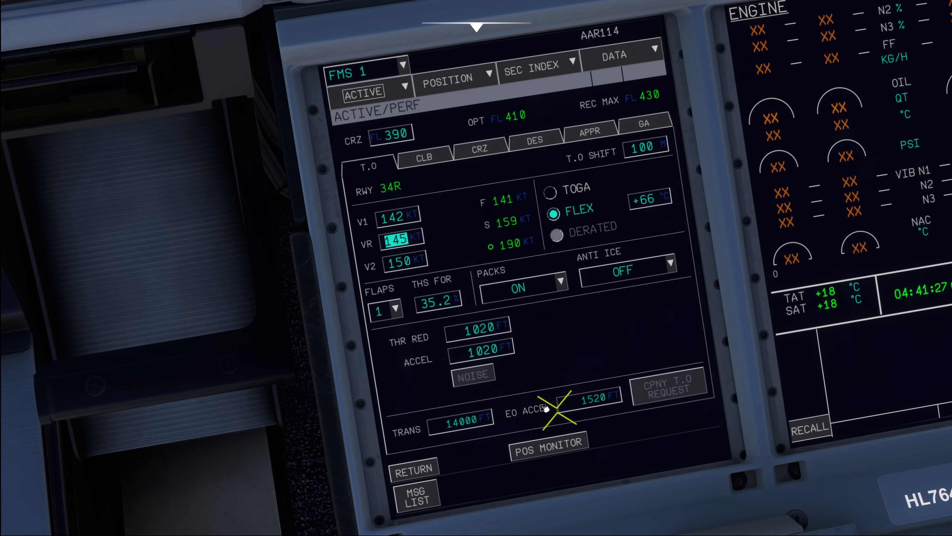
left_click(570, 362)
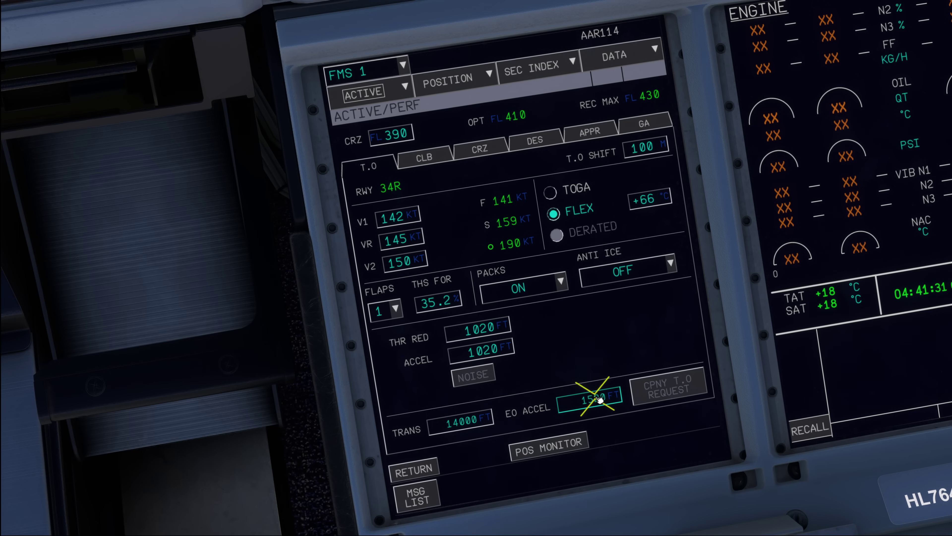
left_click(414, 161)
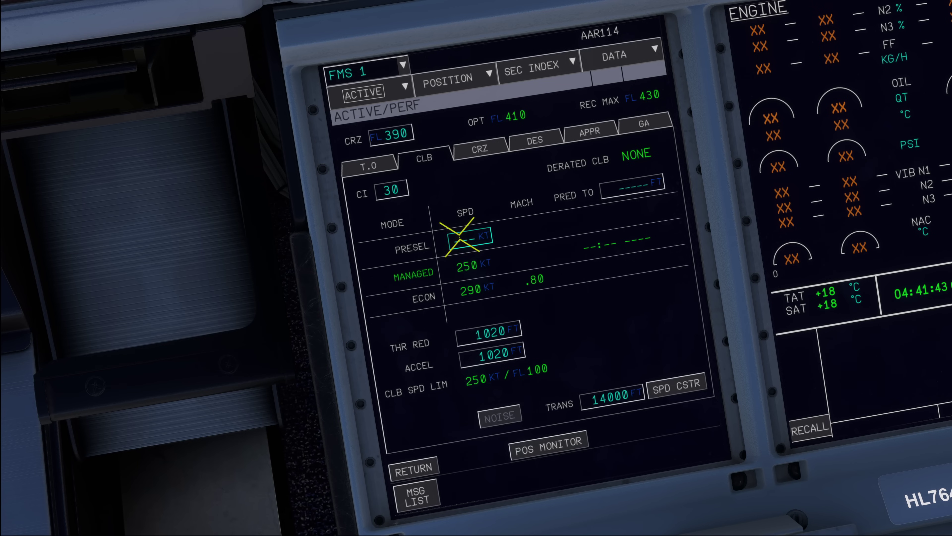
left_click(361, 167)
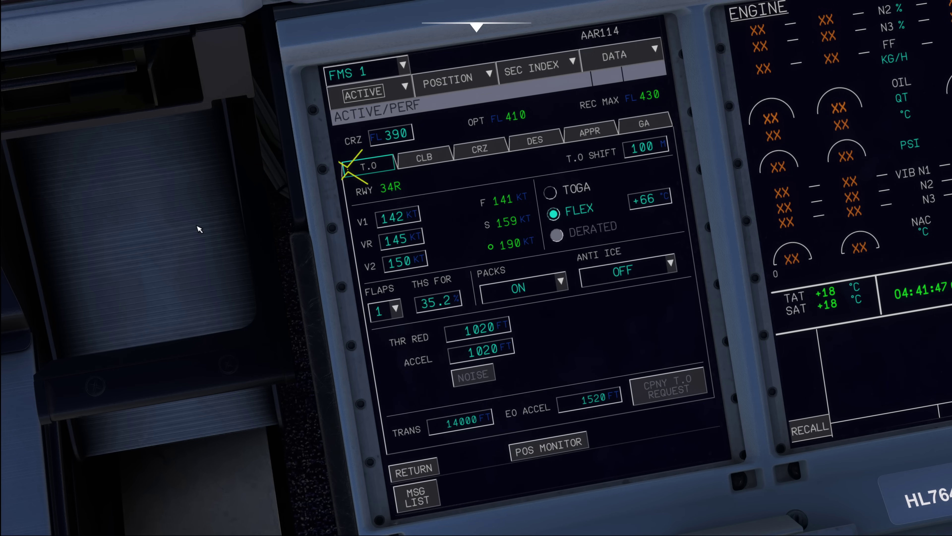
Step: Switch FMS 2 to the active F-PLN page showing the RKSI 34R departure
key("alt+2")
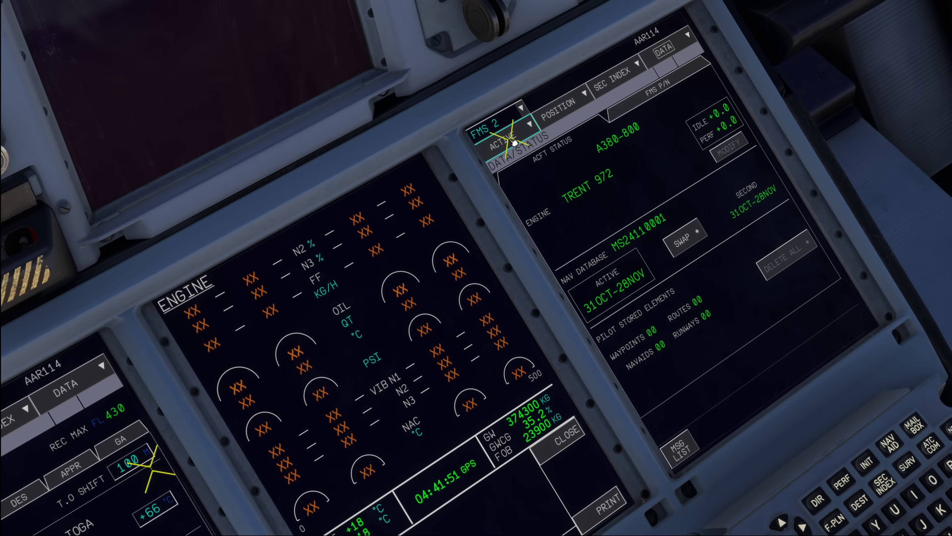
left_click(513, 140)
left_click(514, 160)
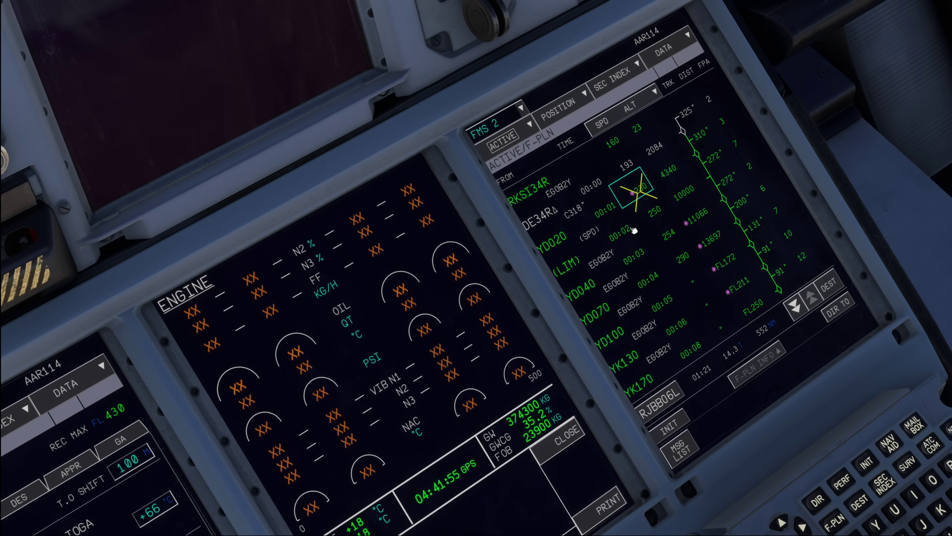
Step: Raise the captain, first officer and standby altimeter settings from 1020 to 1021 hPa
key("alt+1")
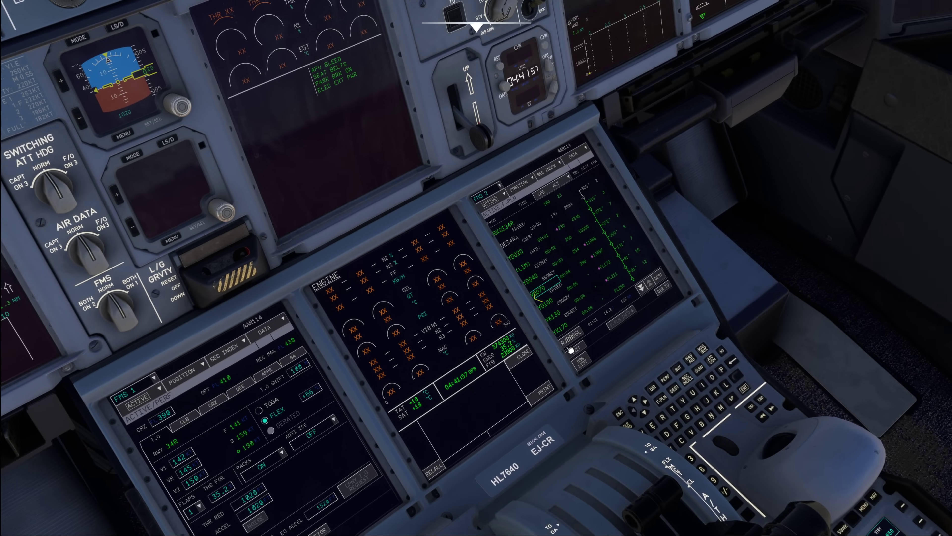
key("alt+2")
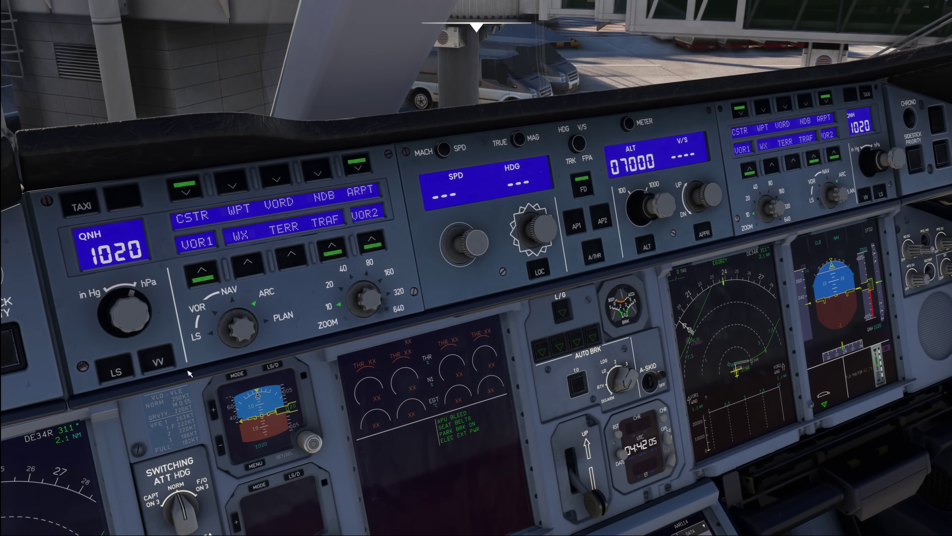
scroll(136, 310, "up", 1)
scroll(300, 439, "up", 1)
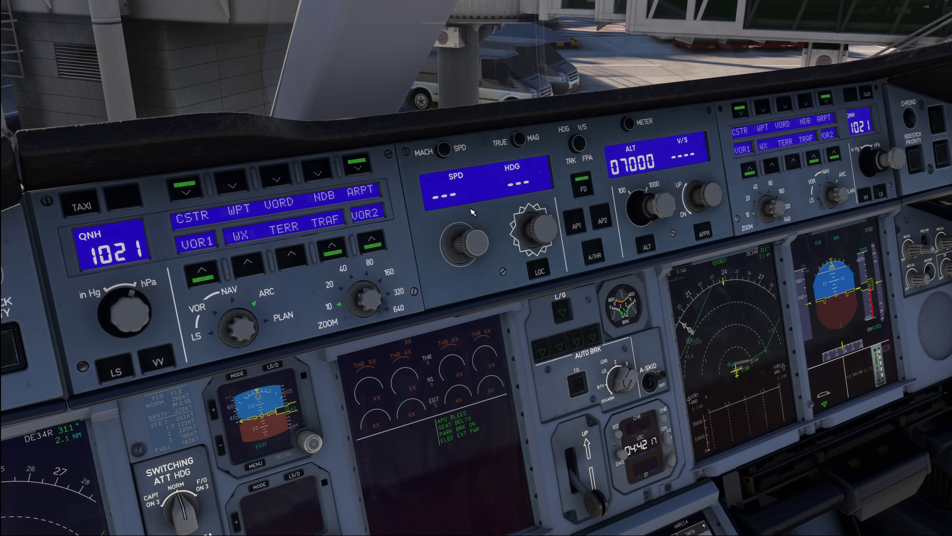
Step: Zoom in on the captain's PFD to verify CLB/NAV modes, 7000 ft target and QNH 1021
key("alt+2")
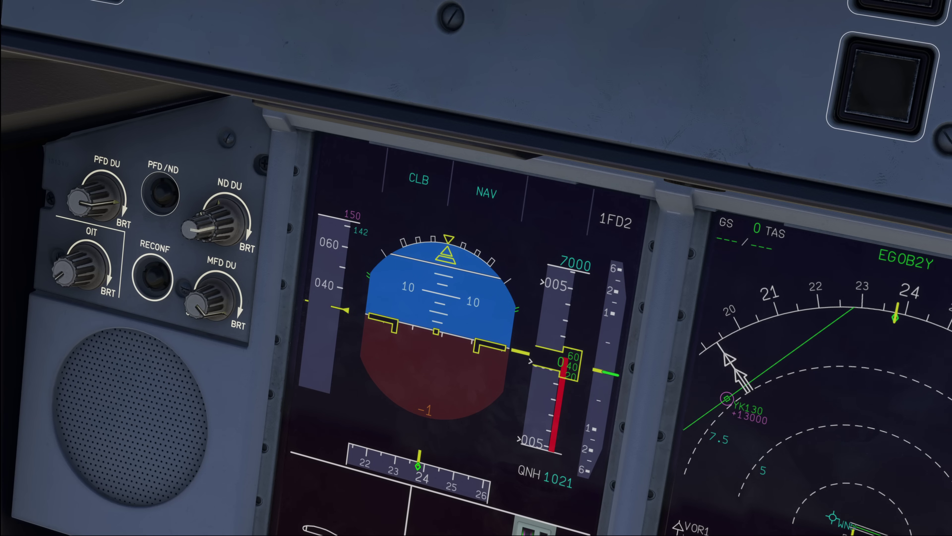
Step: Return to the default wide cockpit view with the gate 17 terminal outside
key("ctrl+space")
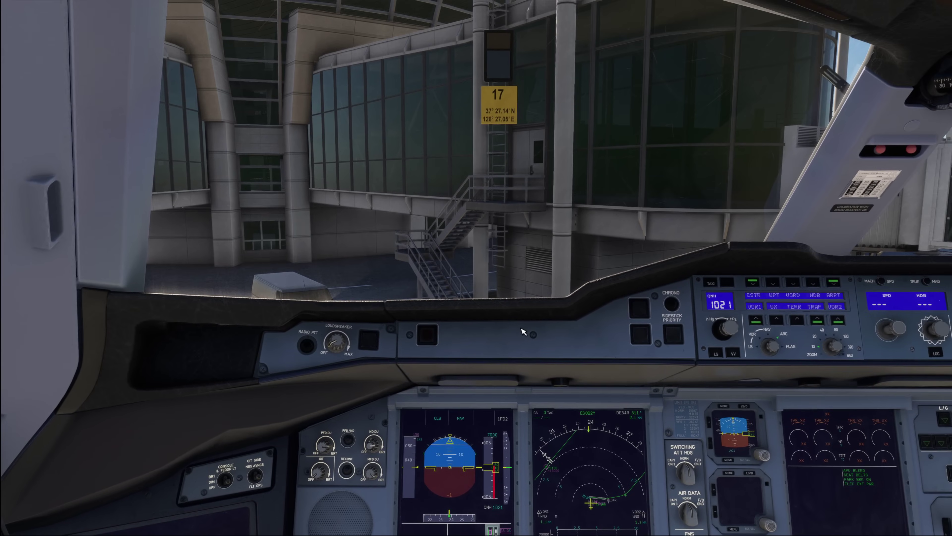